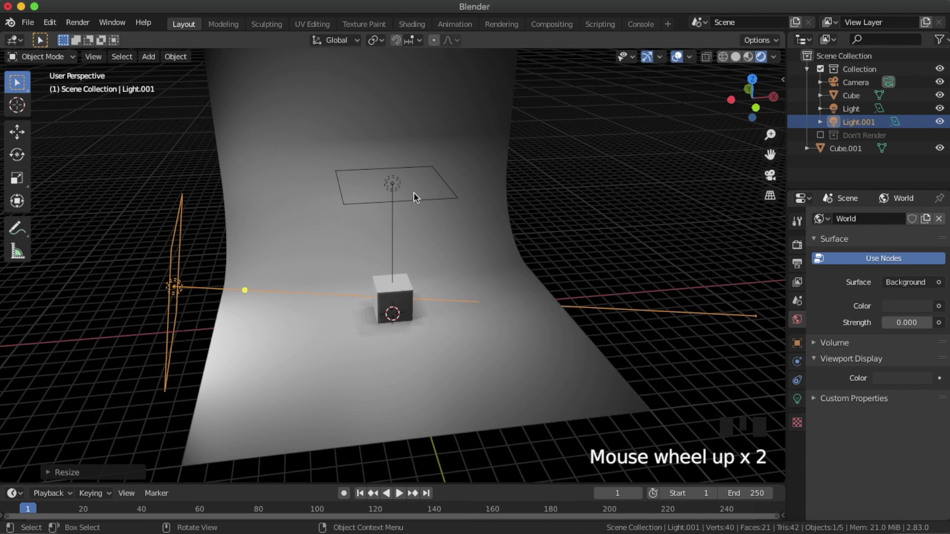
Leave the finished showcase and open a new General file with the default cube, camera and light.
{"action": "left_click", "coordinate": [443, 193]}
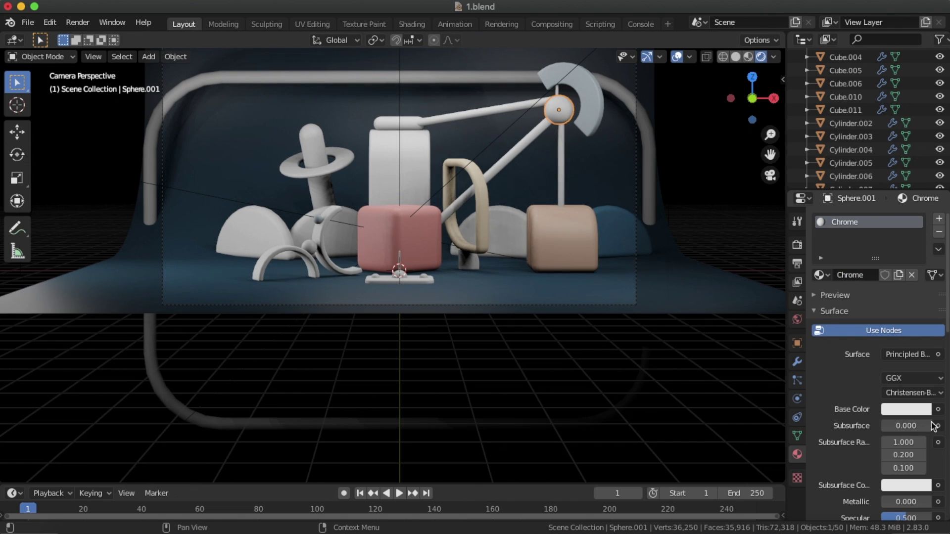
{"action": "scroll", "coordinate": [918, 411], "scroll_direction": "down", "scroll_amount": 5}
In front view, delete the cube's top vertices and move the remaining geometry along Z.
{"action": "key", "text": "KP_1"}
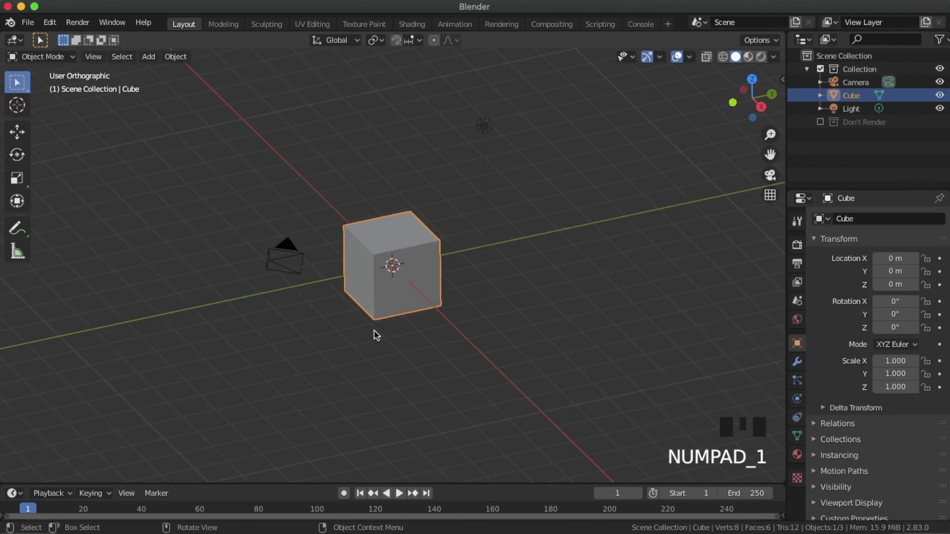
{"action": "scroll", "coordinate": [415, 256], "scroll_direction": "up", "scroll_amount": 2}
{"action": "key", "text": "Tab"}
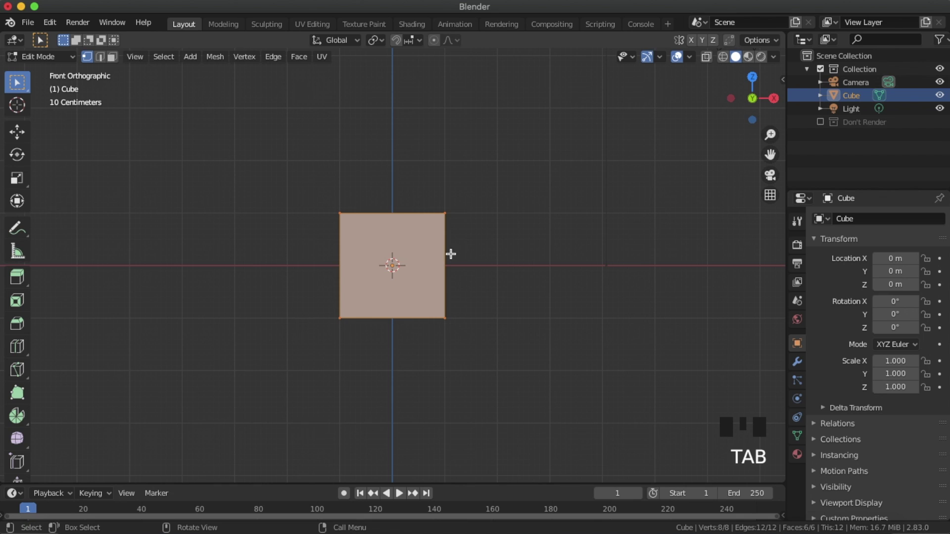
{"action": "left_click_drag", "start_coordinate": [512, 259], "coordinate": [306, 171]}
{"action": "key", "text": "x"}
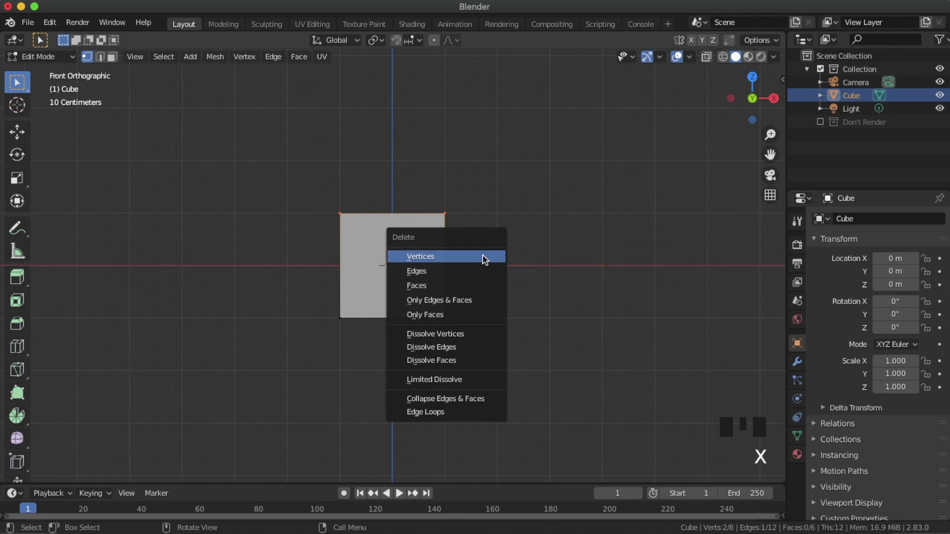
{"action": "left_click", "coordinate": [483, 256]}
{"action": "middle_click_drag", "start_coordinate": [483, 256], "coordinate": [382, 280]}
{"action": "left_click", "coordinate": [492, 312], "text": "shift"}
{"action": "scroll", "coordinate": [382, 280], "scroll_direction": "up", "scroll_amount": 1}
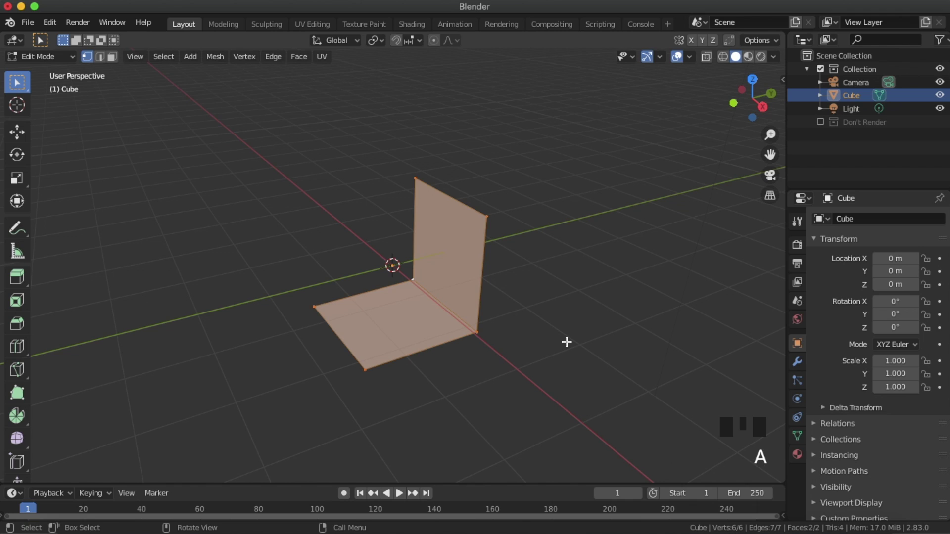
{"action": "key", "text": "g"}
{"action": "key", "text": "z"}
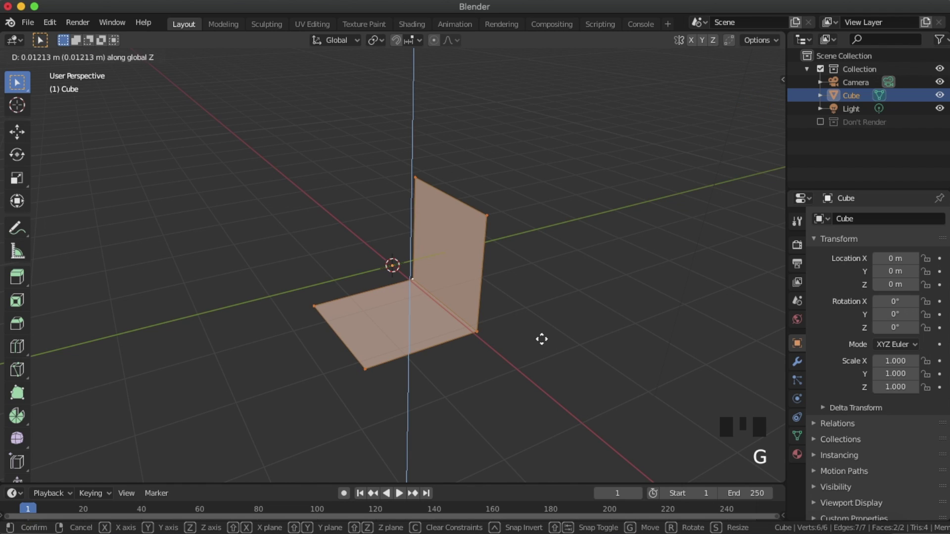
{"action": "left_click", "coordinate": [551, 277]}
Scale the backdrop up by 10 and apply Shade Smooth to it.
{"action": "key", "text": "Tab"}
{"action": "type", "text": "s10"}
{"action": "left_click", "coordinate": [565, 306]}
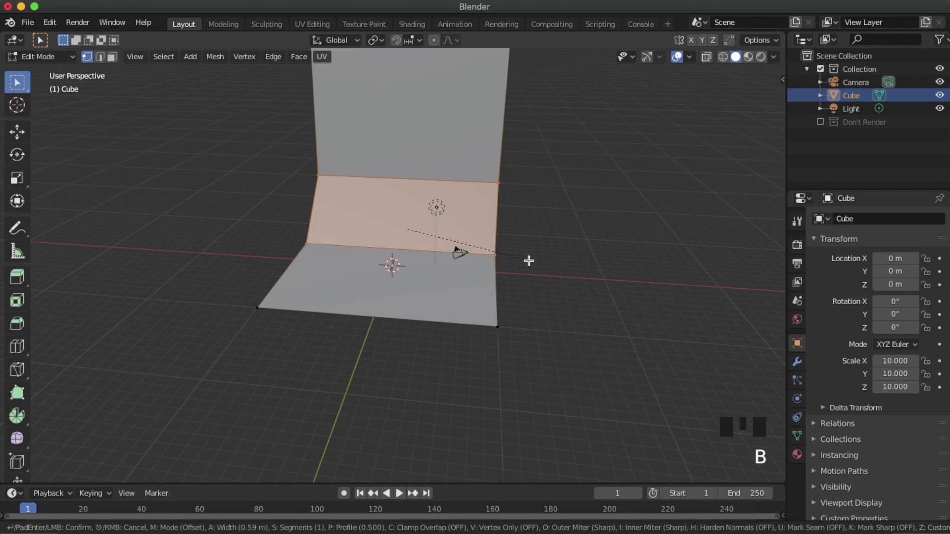
{"action": "scroll", "coordinate": [528, 261], "scroll_direction": "up", "scroll_amount": 10}
{"action": "right_click", "coordinate": [488, 216]}
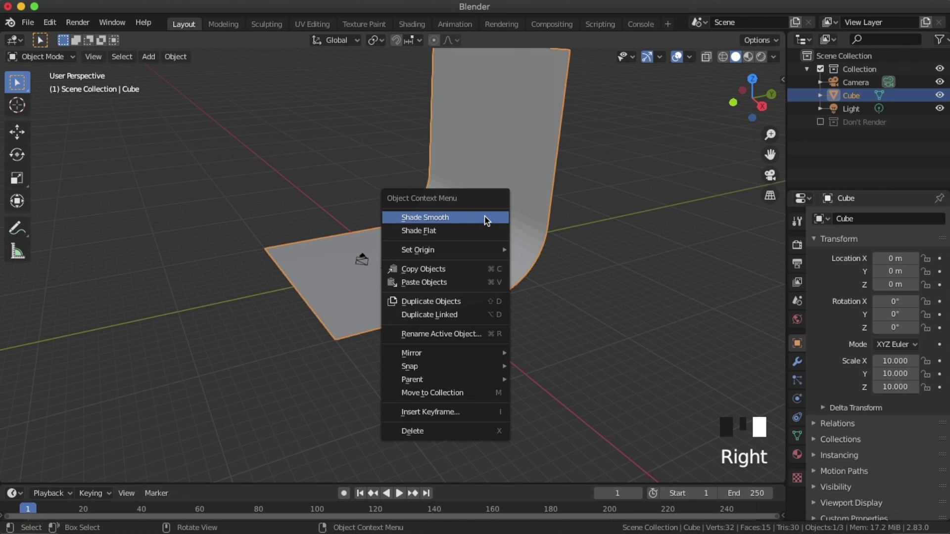
{"action": "left_click", "coordinate": [487, 216]}
{"action": "scroll", "coordinate": [553, 278], "scroll_direction": "up", "scroll_amount": 3}
Align the camera to the front view and lower it along Z.
{"action": "key", "text": "KP_1"}
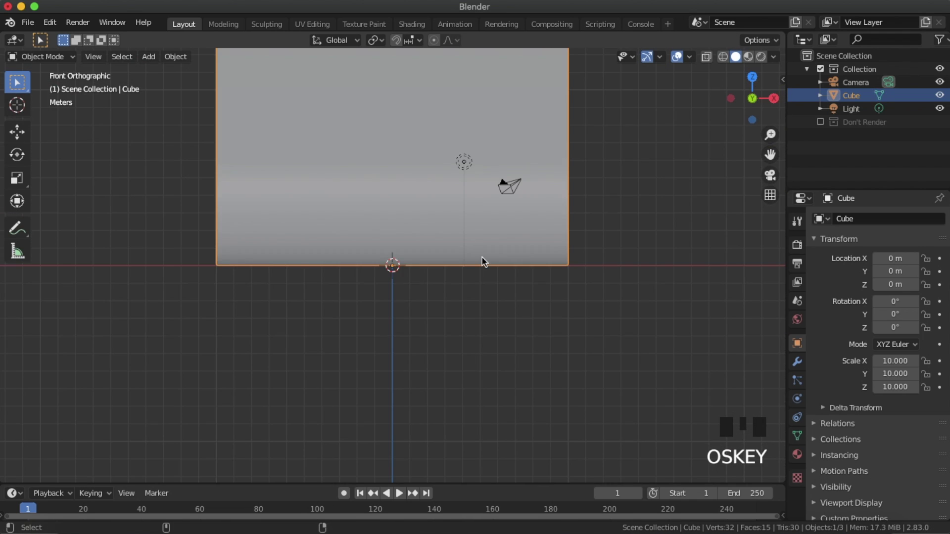
{"action": "key", "text": "ctrl+alt+KP_0"}
{"action": "left_click", "coordinate": [562, 155]}
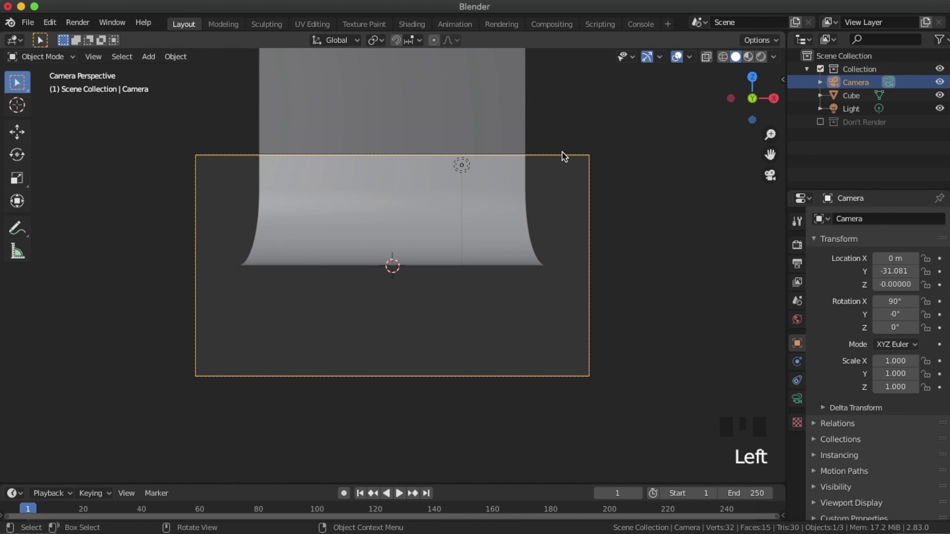
{"action": "key", "text": "g"}
{"action": "key", "text": "z"}
{"action": "left_click", "coordinate": [567, 353]}
Set the camera's focal length to 90 mm and look through the camera.
{"action": "left_click", "coordinate": [797, 399]}
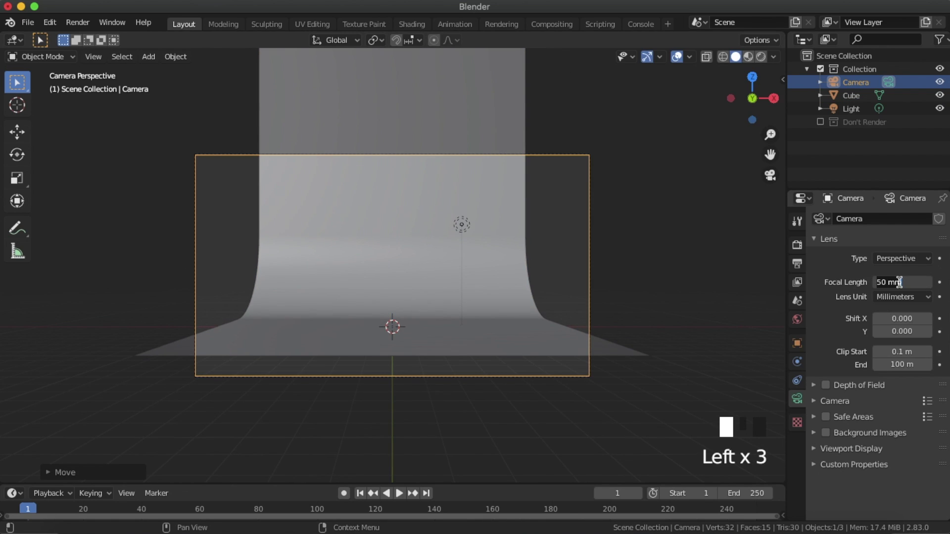
{"action": "key", "text": "Return"}
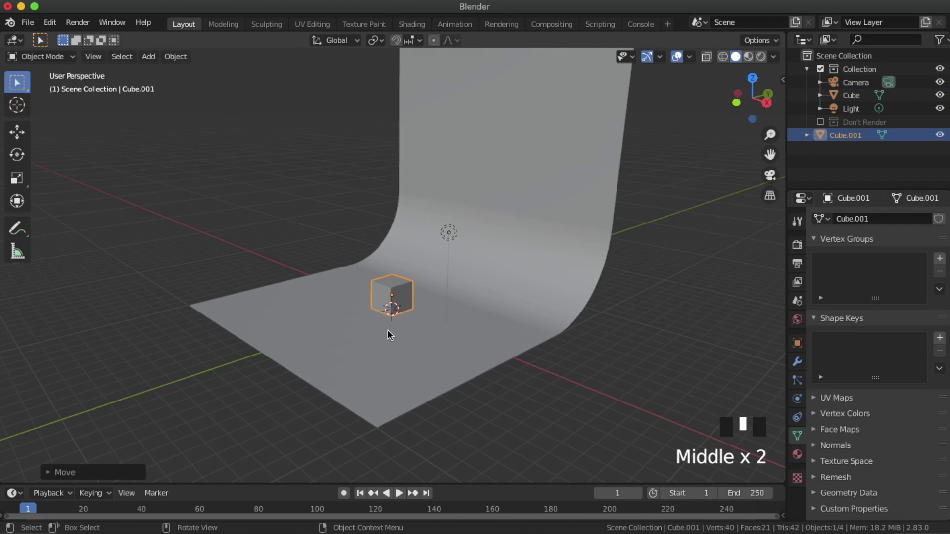
{"action": "key", "text": "KP_0"}
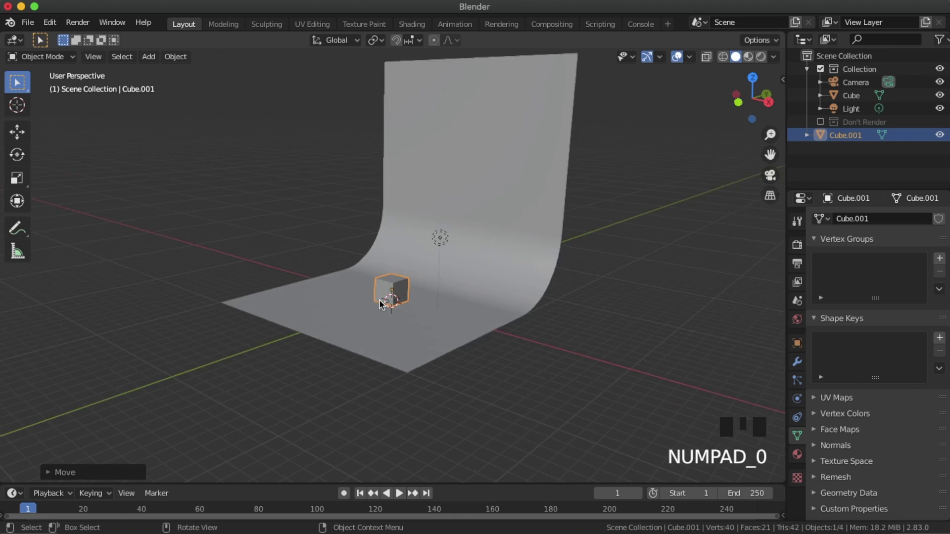
{"action": "scroll", "coordinate": [405, 296], "scroll_direction": "down", "scroll_amount": 3}
Raise the light vertically so it hangs above the cube.
{"action": "left_click", "coordinate": [467, 212]}
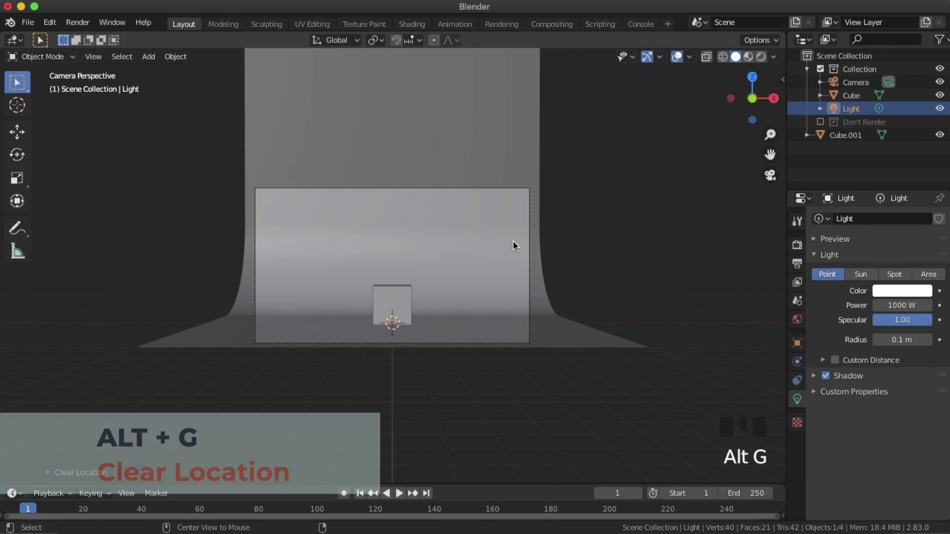
{"action": "key", "text": "g"}
{"action": "key", "text": "z"}
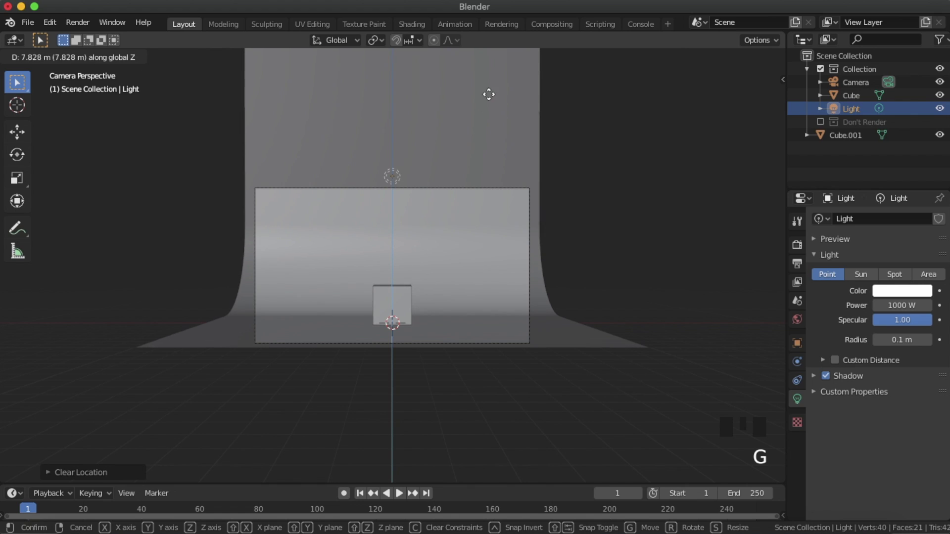
{"action": "left_click", "coordinate": [489, 94]}
Make it an Area light pointing straight down, scale it up, and set Power to 500 W.
{"action": "left_click", "coordinate": [929, 274]}
{"action": "scroll", "coordinate": [425, 214], "scroll_direction": "up", "scroll_amount": 2}
{"action": "key", "text": "alt+r"}
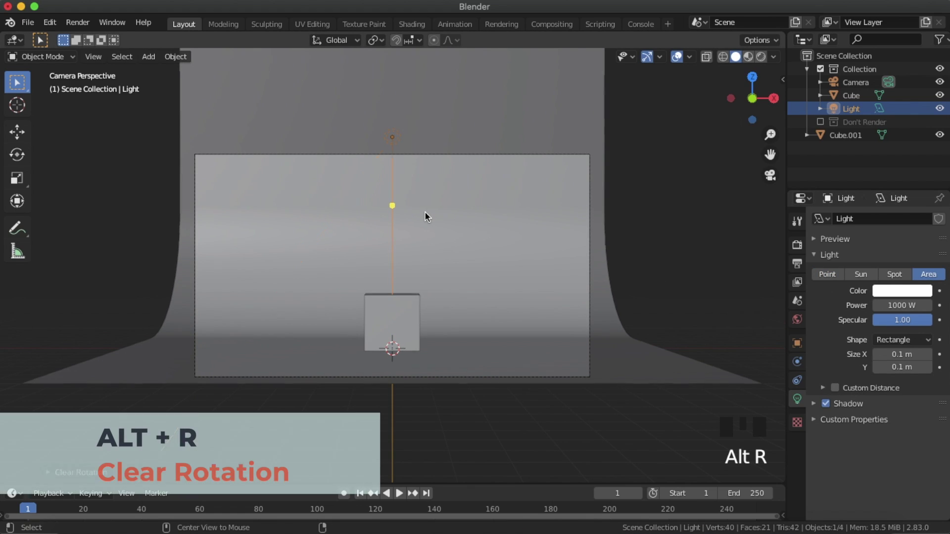
{"action": "scroll", "coordinate": [495, 232], "scroll_direction": "up", "scroll_amount": 1}
{"action": "key", "text": "s"}
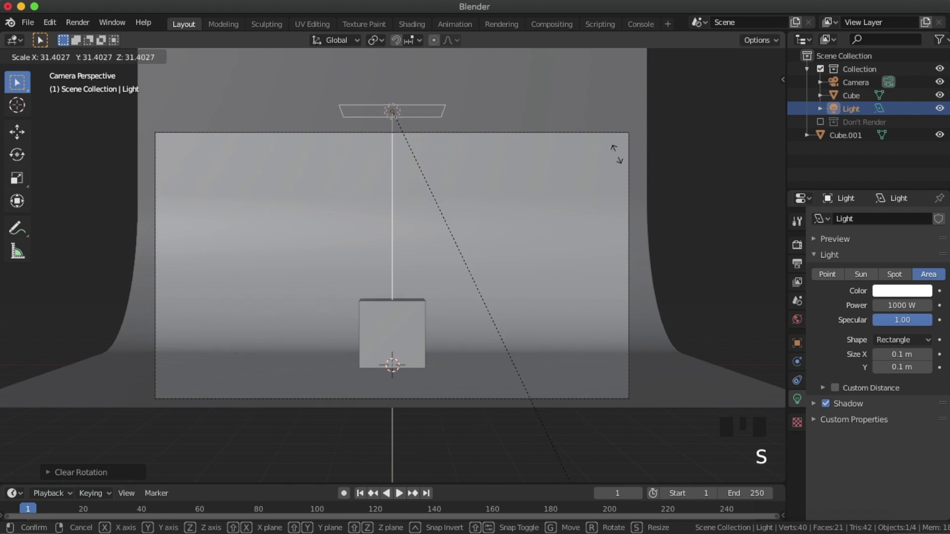
{"action": "left_click", "coordinate": [726, 63]}
{"action": "left_click", "coordinate": [887, 307]}
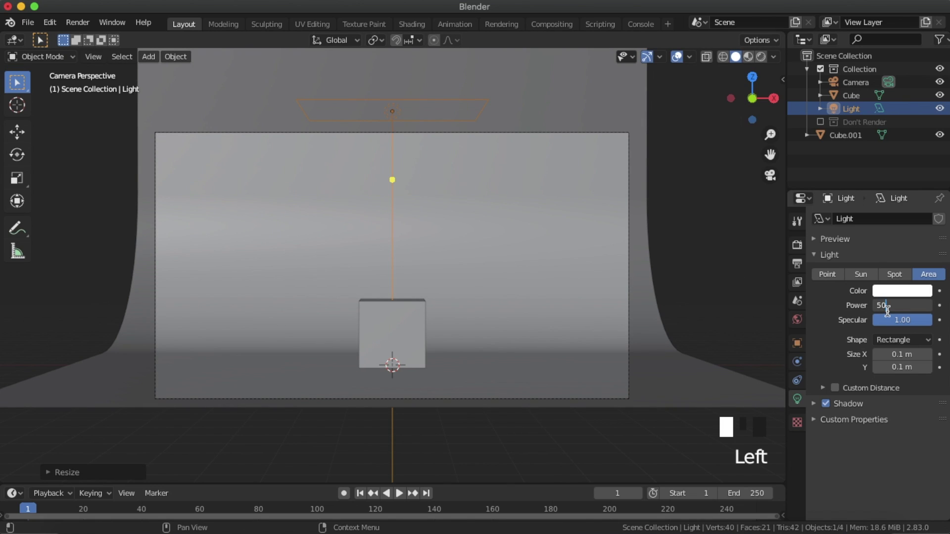
{"action": "scroll", "coordinate": [550, 193], "scroll_direction": "down", "scroll_amount": 2}
Duplicate the area light, shift it along X, and rotate it toward the cube.
{"action": "key", "text": "shift+d"}
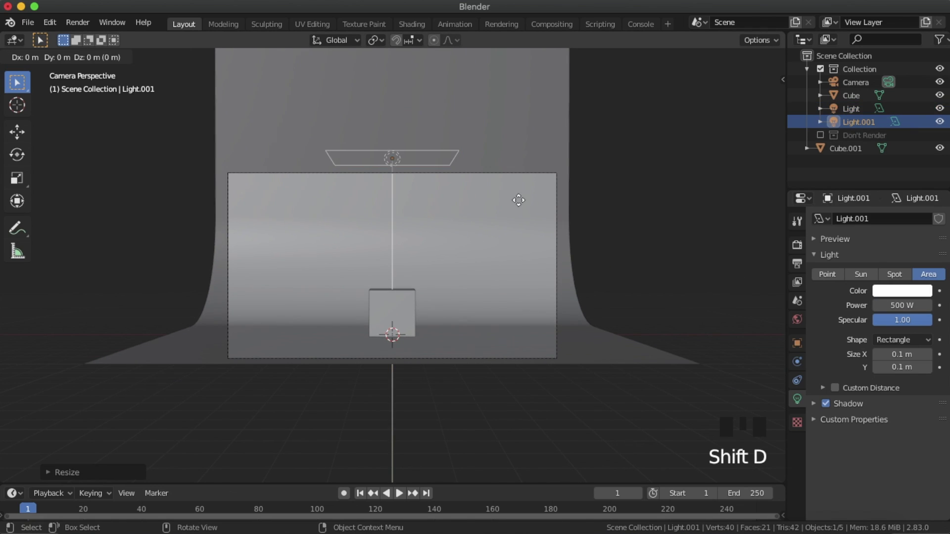
{"action": "key", "text": "x"}
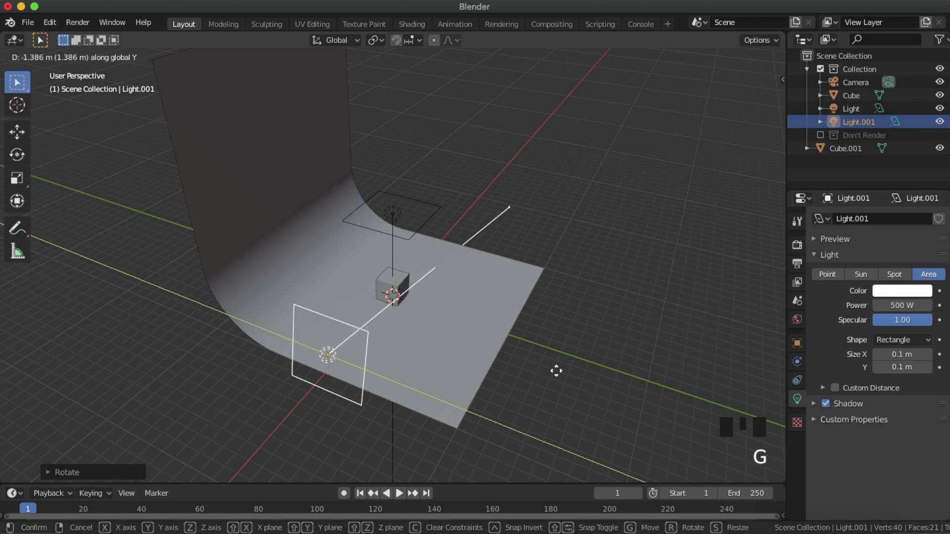
{"action": "left_click", "coordinate": [555, 370]}
{"action": "key", "text": "r"}
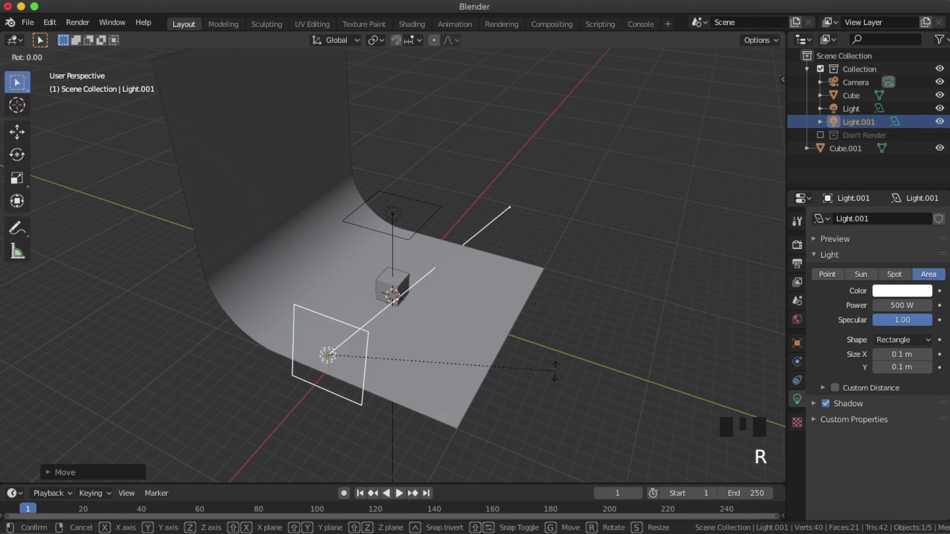
{"action": "left_click", "coordinate": [556, 349]}
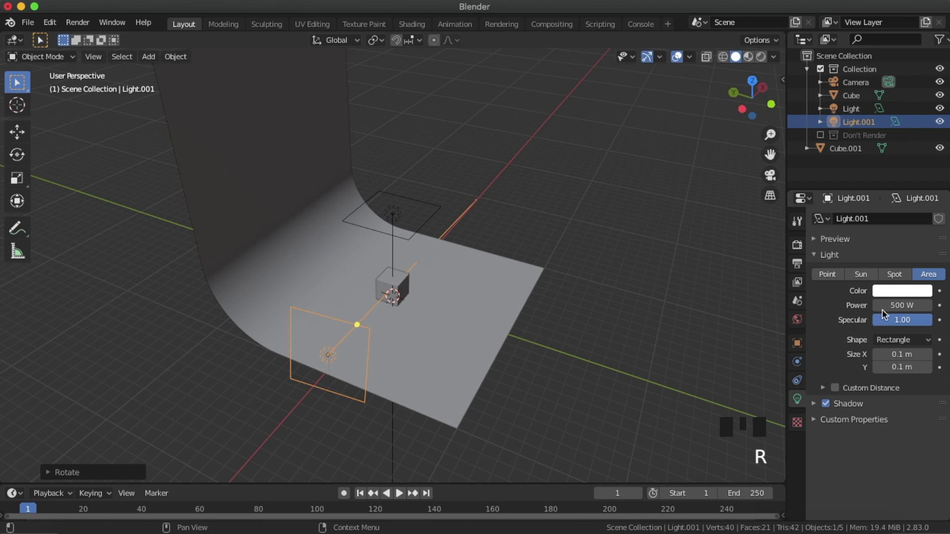
Add a third light aimed at the cube and adjust the World background strength.
{"action": "key", "text": "shift+d"}
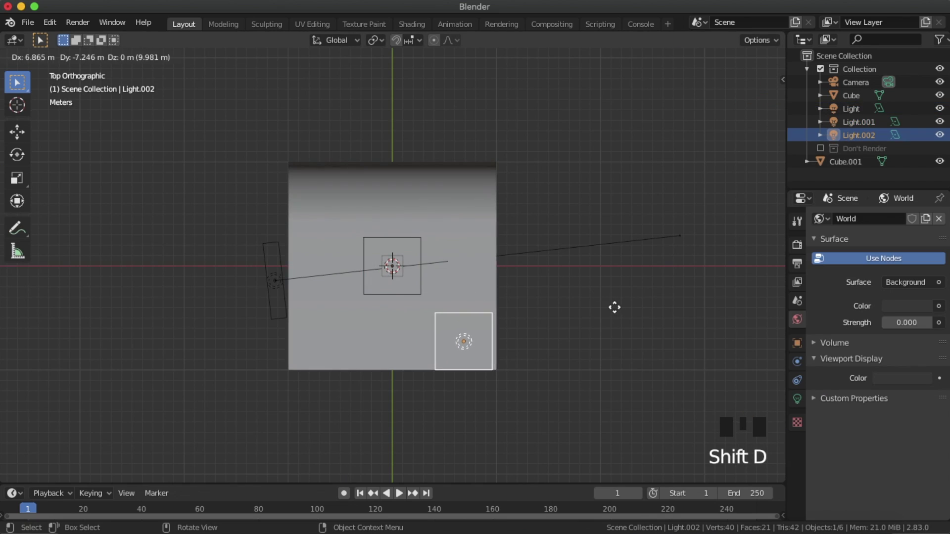
{"action": "left_click", "coordinate": [615, 307]}
{"action": "middle_click_drag", "start_coordinate": [613, 312], "coordinate": [619, 197]}
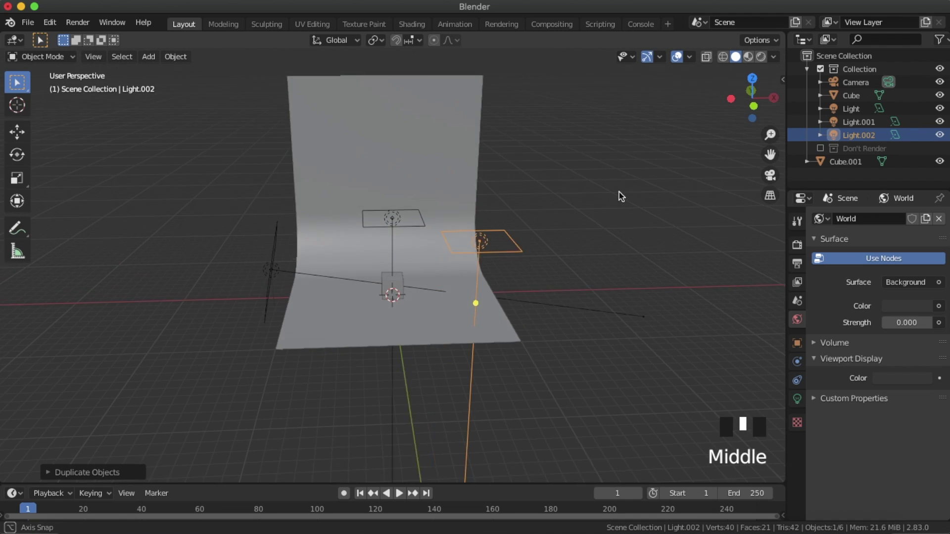
{"action": "left_click_drag", "start_coordinate": [478, 296], "coordinate": [443, 276]}
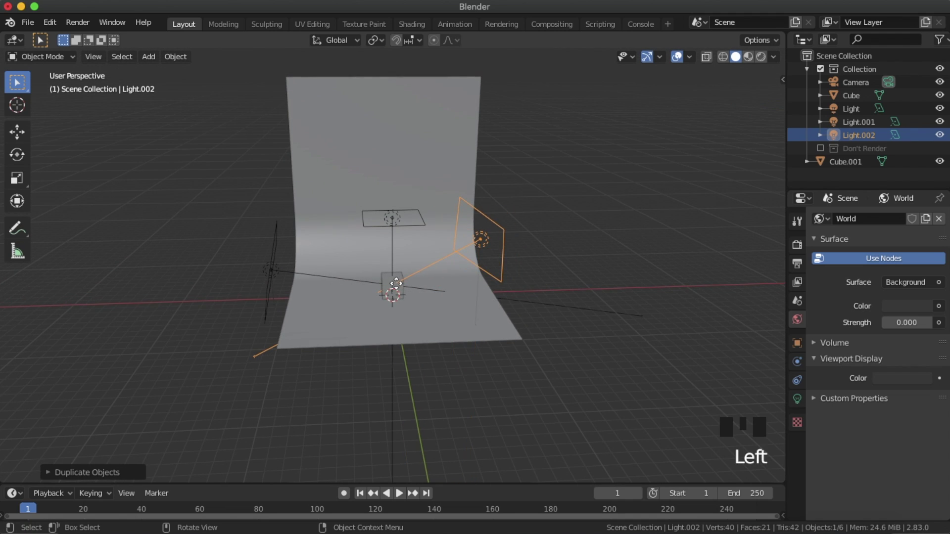
{"action": "middle_click_drag", "start_coordinate": [396, 283], "coordinate": [416, 297]}
{"action": "left_click", "coordinate": [797, 399]}
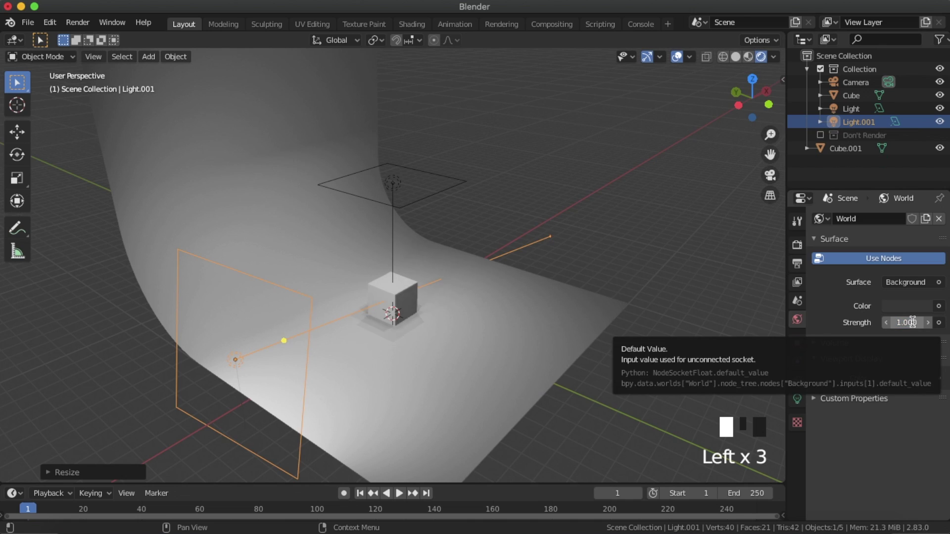
{"action": "left_click", "coordinate": [912, 322]}
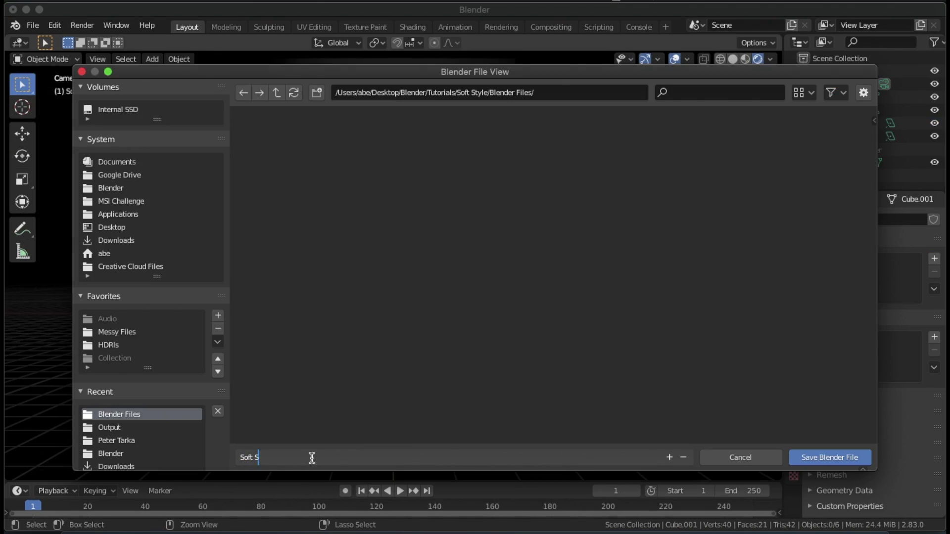
Save as Soft Start up Scene.blend, then open a new General file and clear its default objects.
{"action": "type", "text": "Scene"}
{"action": "key", "text": "Return"}
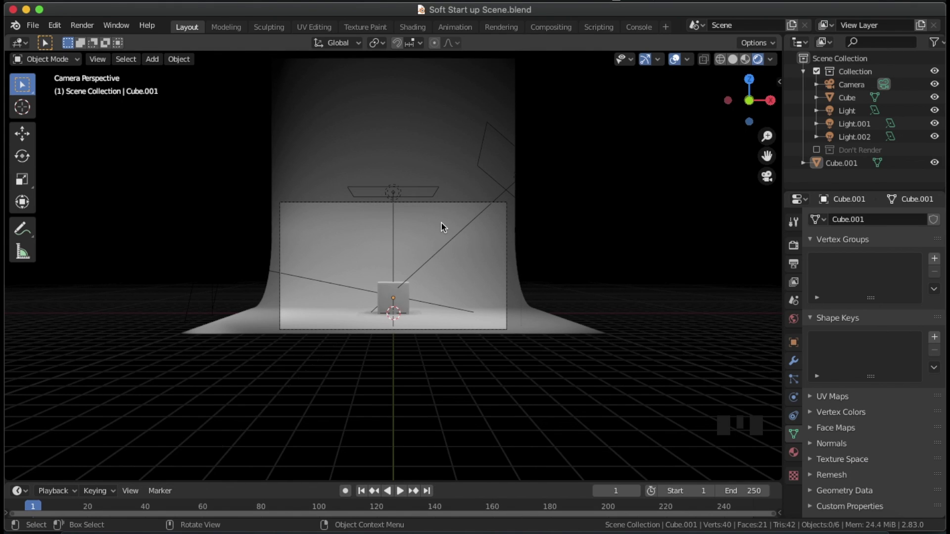
{"action": "key", "text": "super+n"}
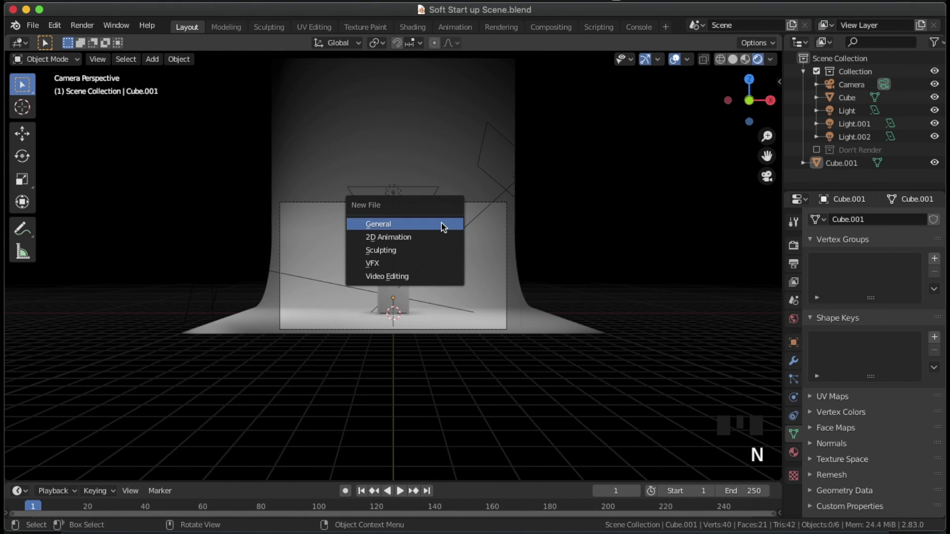
{"action": "left_click", "coordinate": [441, 224]}
{"action": "key", "text": "a"}
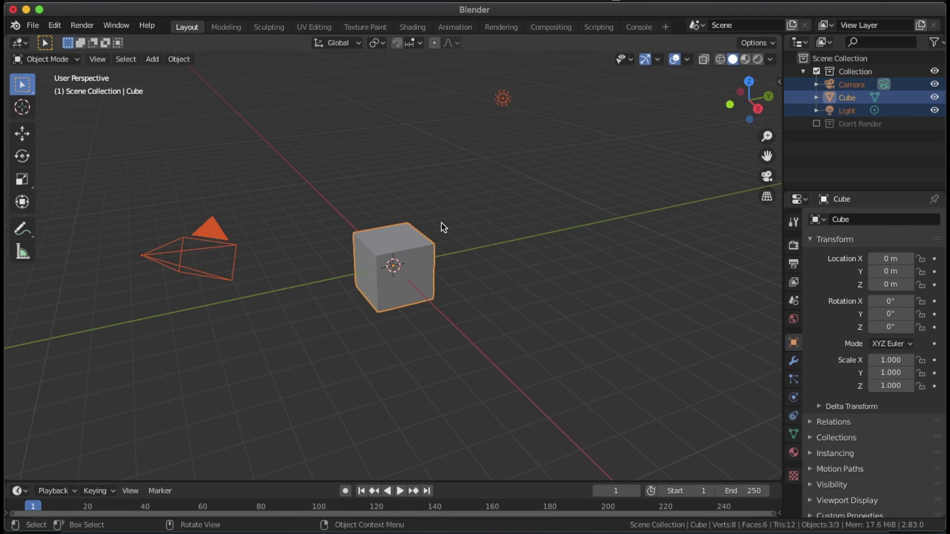
{"action": "key", "text": "super+s"}
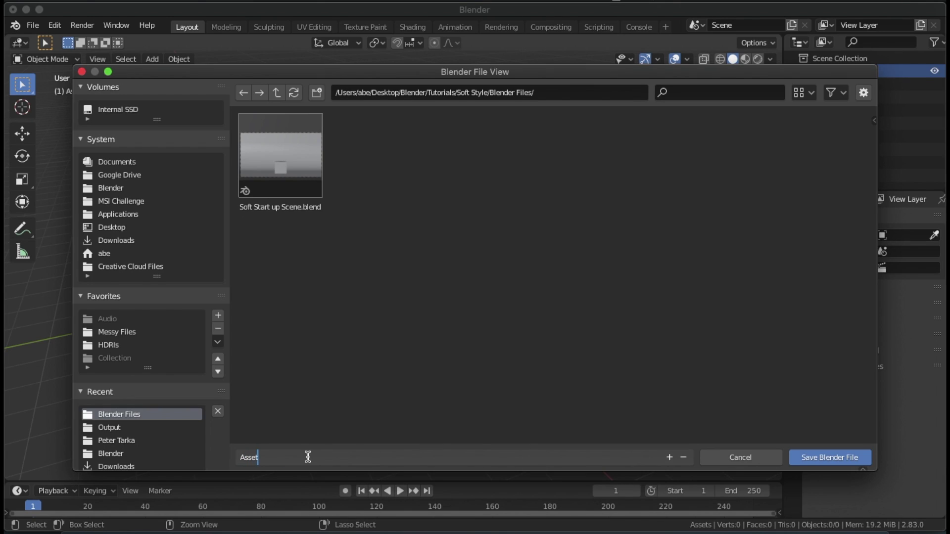
Save as Asset Pack.blend and give the cube a Bevel modifier with Angle limit, wider offset and more segments.
{"action": "key", "text": "Return"}
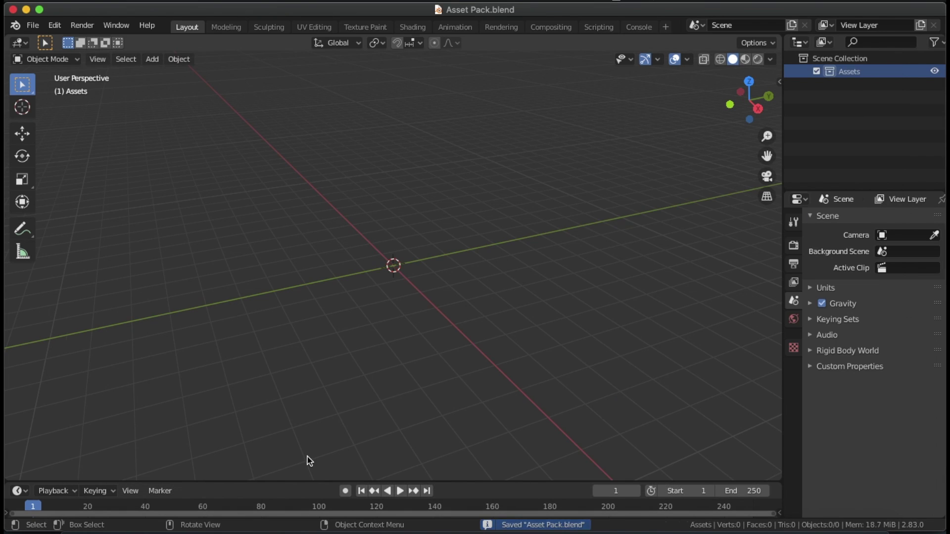
{"action": "left_click", "coordinate": [873, 219]}
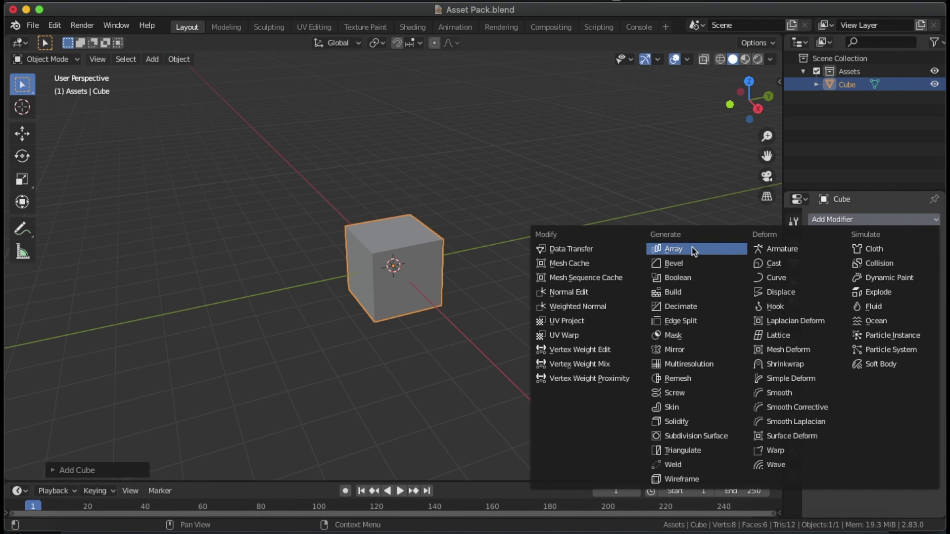
{"action": "left_click", "coordinate": [673, 263]}
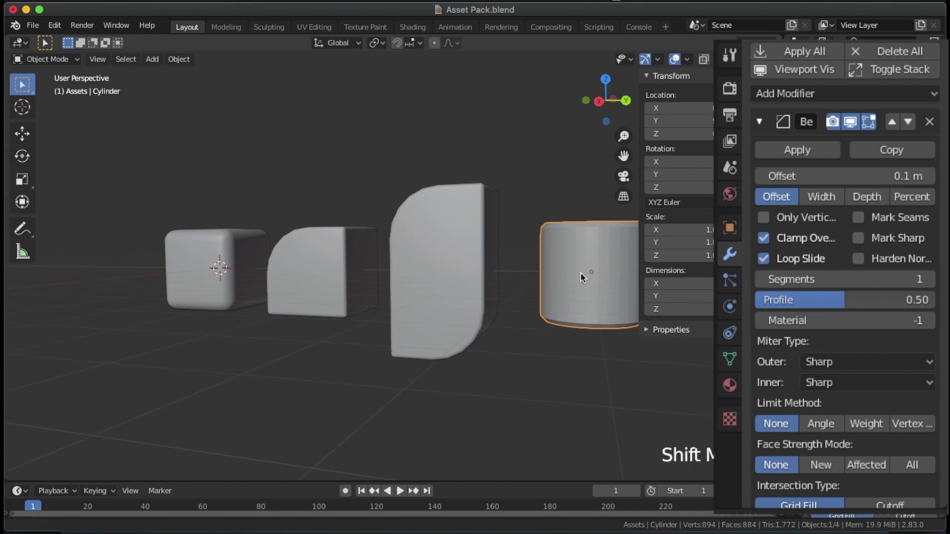
{"action": "middle_click_drag", "start_coordinate": [580, 272], "coordinate": [550, 266], "text": "shift"}
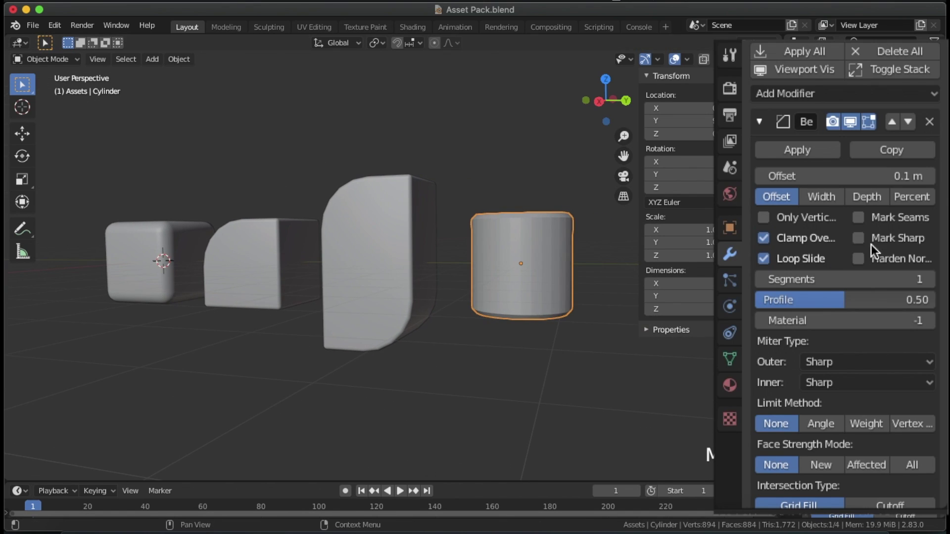
{"action": "scroll", "coordinate": [866, 296], "scroll_direction": "down", "scroll_amount": 3}
{"action": "left_click", "coordinate": [838, 372]}
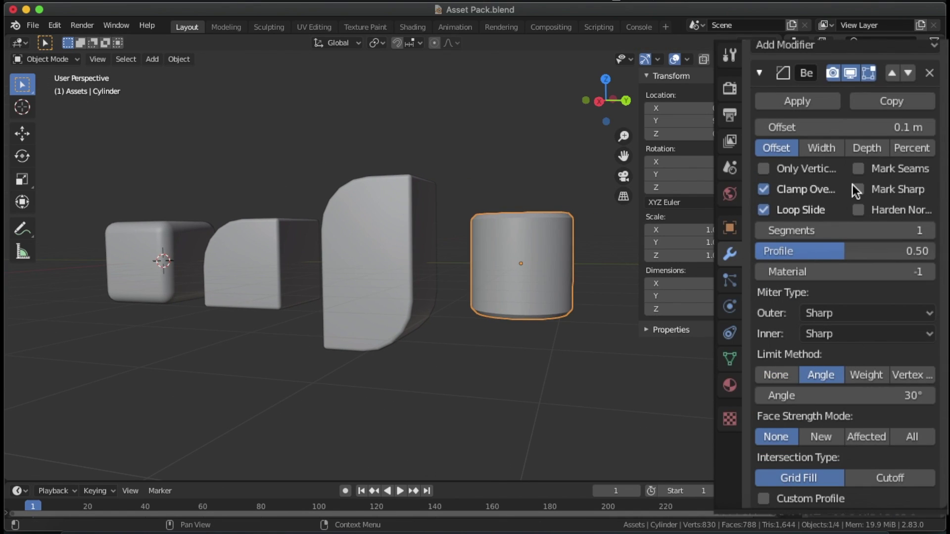
{"action": "left_click_drag", "start_coordinate": [841, 127], "coordinate": [857, 127]}
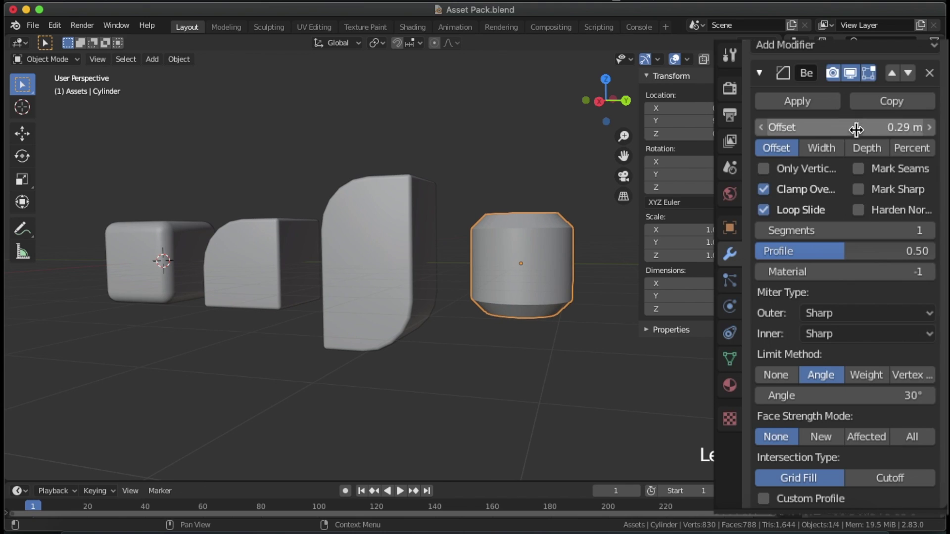
{"action": "left_click", "coordinate": [860, 232]}
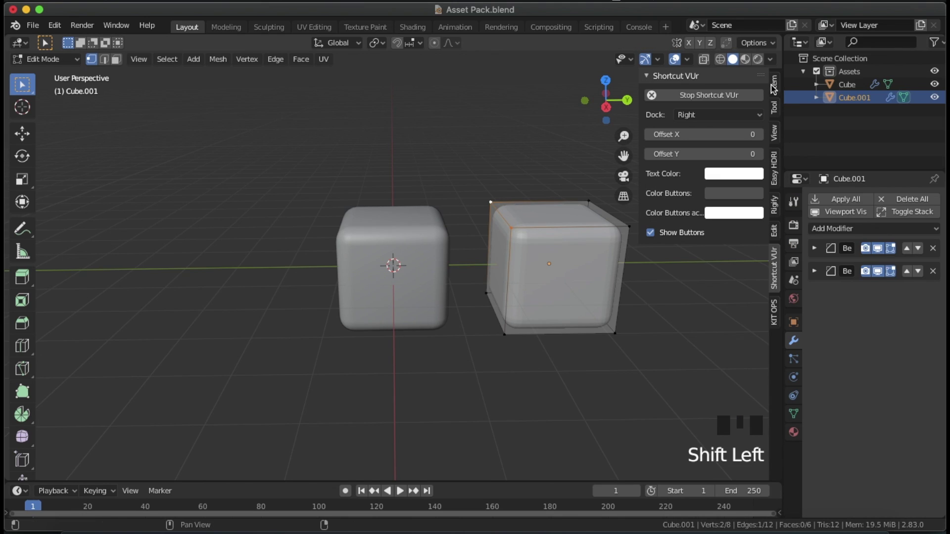
Raise a selected edge's bevel weight and set Cube.001's two bevels to Weight and Angle limits.
{"action": "left_click", "coordinate": [773, 83]}
{"action": "left_click_drag", "start_coordinate": [687, 207], "coordinate": [694, 206]}
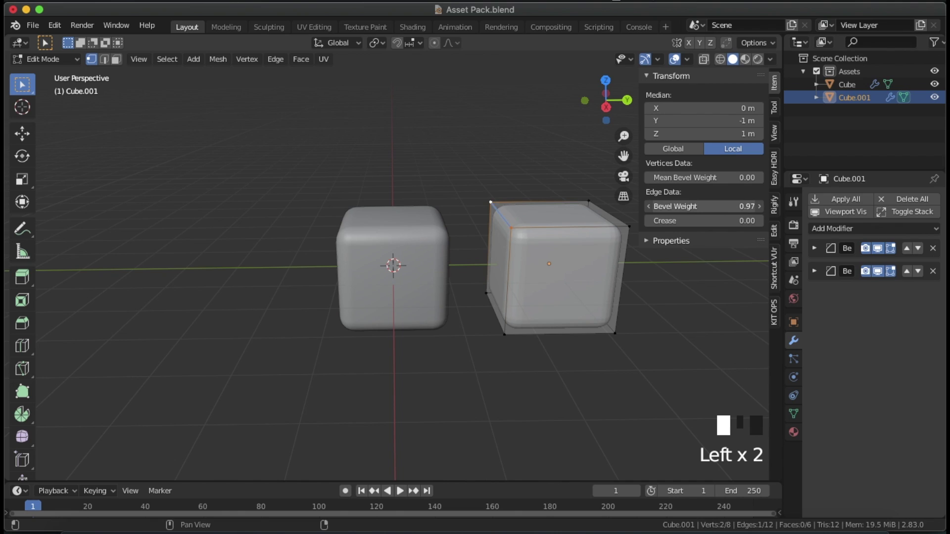
{"action": "left_click", "coordinate": [774, 268]}
{"action": "left_click", "coordinate": [814, 248]}
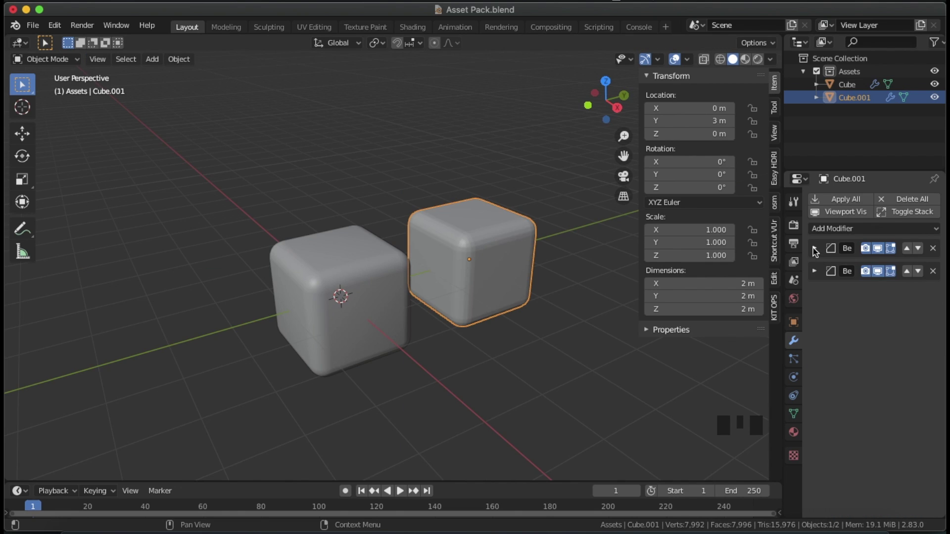
{"action": "left_click", "coordinate": [814, 248]}
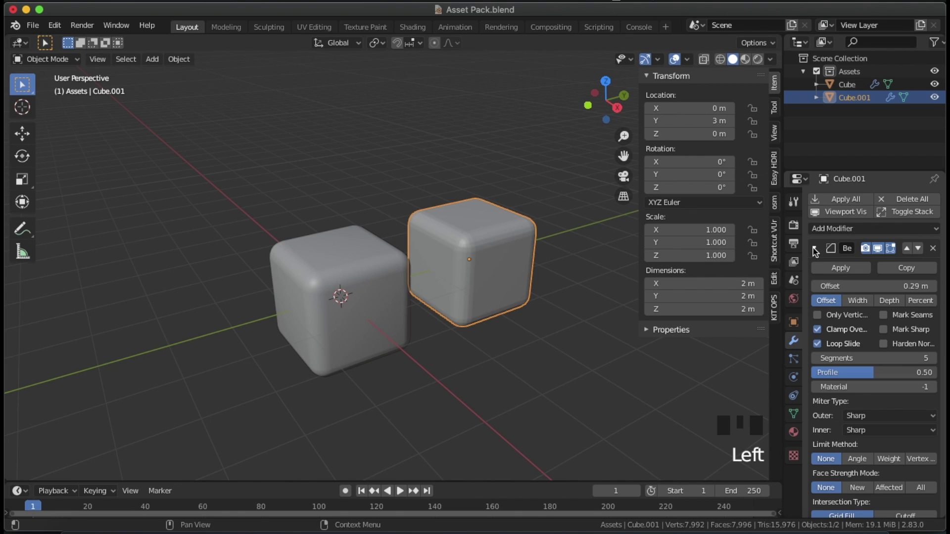
{"action": "left_click", "coordinate": [889, 460]}
{"action": "scroll", "coordinate": [886, 365], "scroll_direction": "down", "scroll_amount": 9}
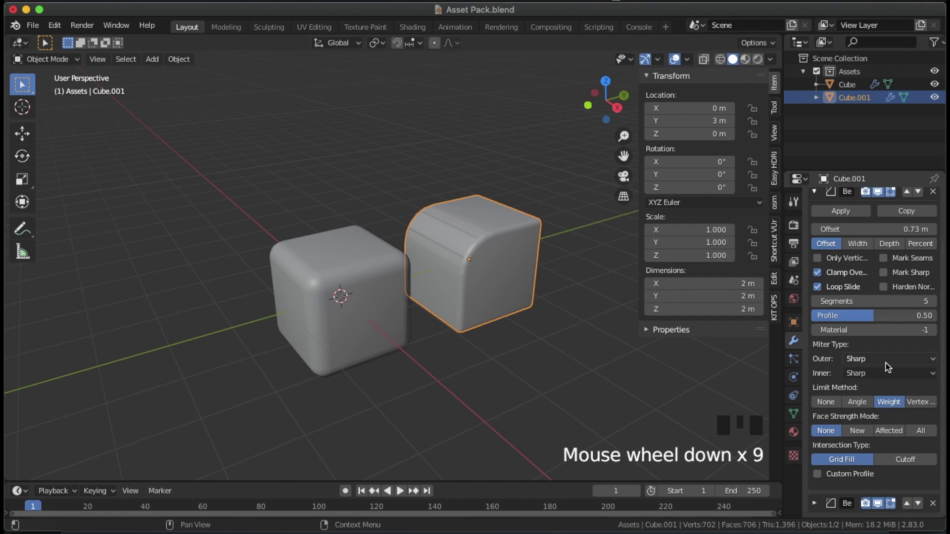
{"action": "left_click", "coordinate": [815, 504]}
{"action": "scroll", "coordinate": [904, 449], "scroll_direction": "down", "scroll_amount": 14}
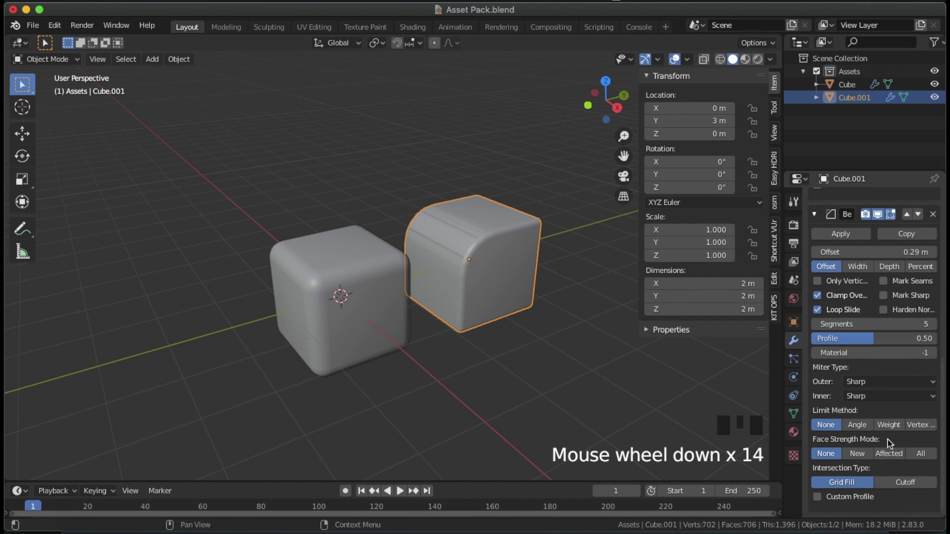
{"action": "left_click", "coordinate": [858, 426]}
Stretch Cube.002 taller and raise the bevel weight of its selected edges.
{"action": "middle_click_drag", "start_coordinate": [564, 271], "coordinate": [935, 424]}
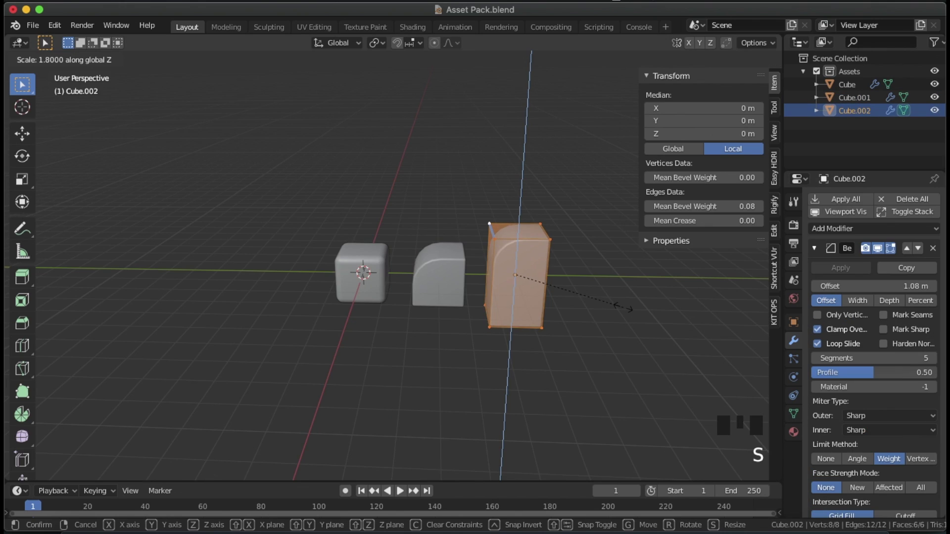
{"action": "left_click", "coordinate": [525, 342]}
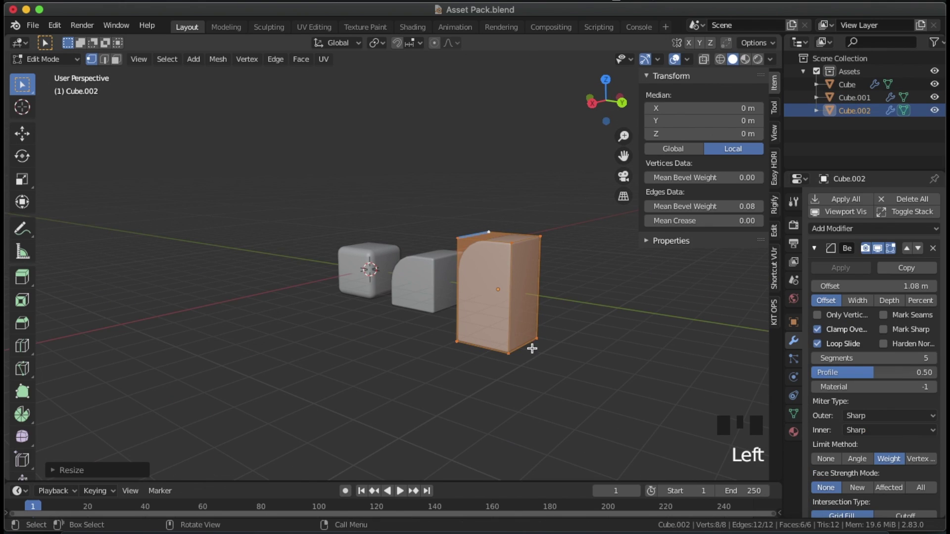
{"action": "left_click", "coordinate": [537, 339], "text": "shift"}
{"action": "left_click", "coordinate": [688, 206]}
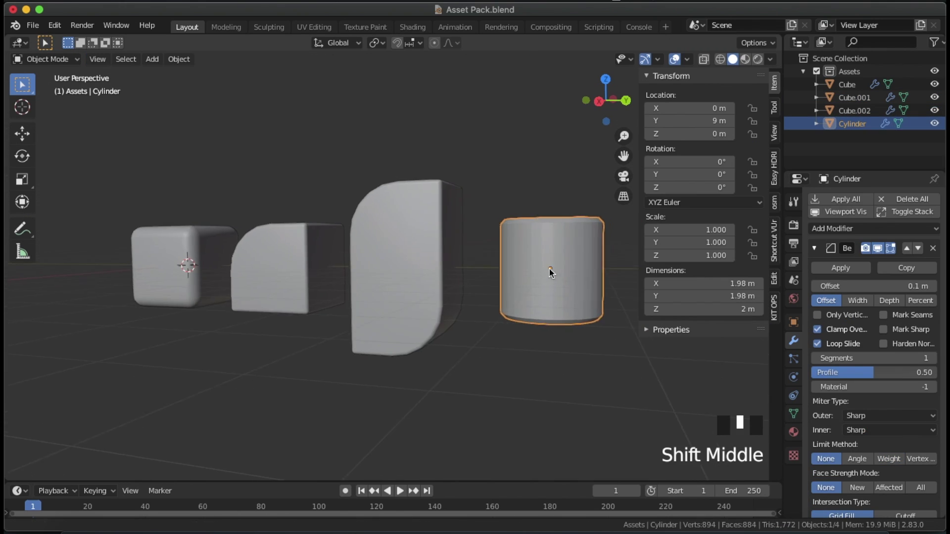
{"action": "middle_click_drag", "start_coordinate": [550, 272], "coordinate": [522, 267], "text": "shift"}
{"action": "scroll", "coordinate": [874, 417], "scroll_direction": "down", "scroll_amount": 3}
Bevel the cylinder (Angle limit, 0.29 m offset, 5 segments), then shape a pole, capsule and circle.
{"action": "left_click", "coordinate": [869, 424]}
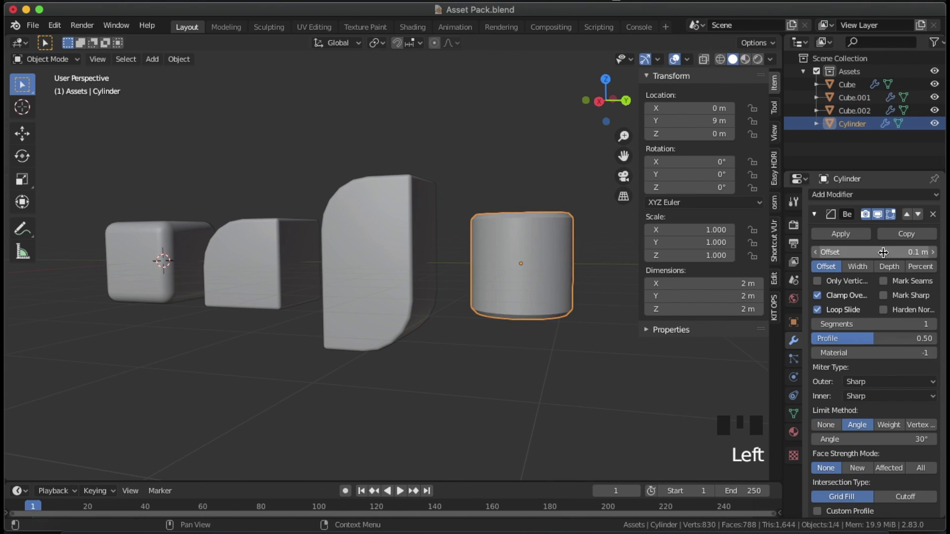
{"action": "left_click_drag", "start_coordinate": [883, 253], "coordinate": [891, 253]}
{"action": "left_click_drag", "start_coordinate": [884, 324], "coordinate": [893, 324]}
{"action": "mouse_move", "coordinate": [554, 292]}
{"action": "middle_mouse_down"}
{"action": "mouse_move", "coordinate": [575, 298]}
{"action": "mouse_move", "coordinate": [562, 292]}
{"action": "middle_mouse_up"}
{"action": "key", "text": "Tab"}
{"action": "key", "text": "Tab"}
{"action": "key", "text": "Tab"}
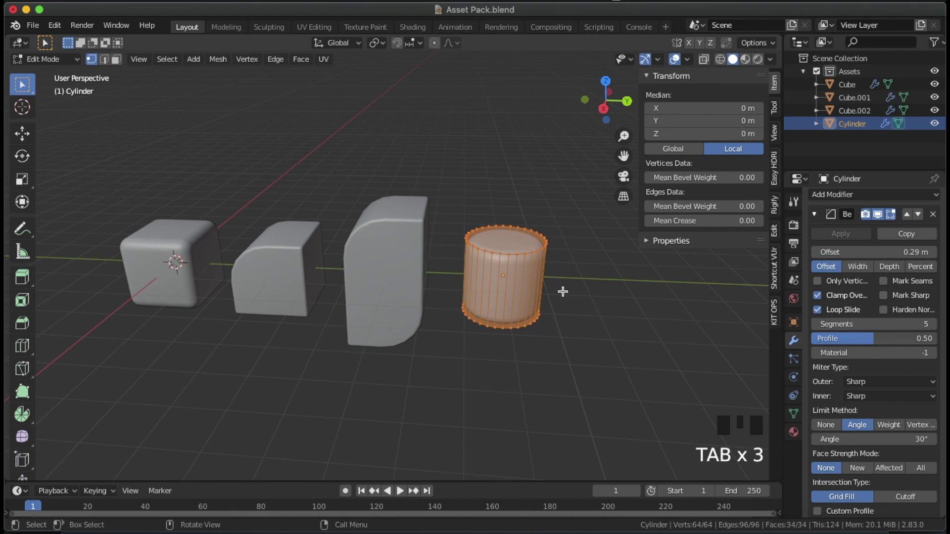
{"action": "key", "text": "s"}
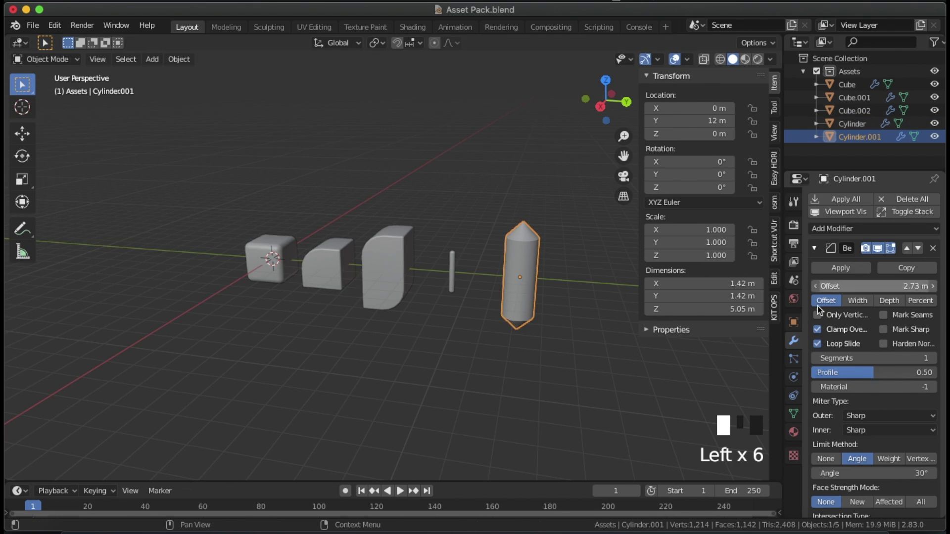
{"action": "key", "text": "Left"}
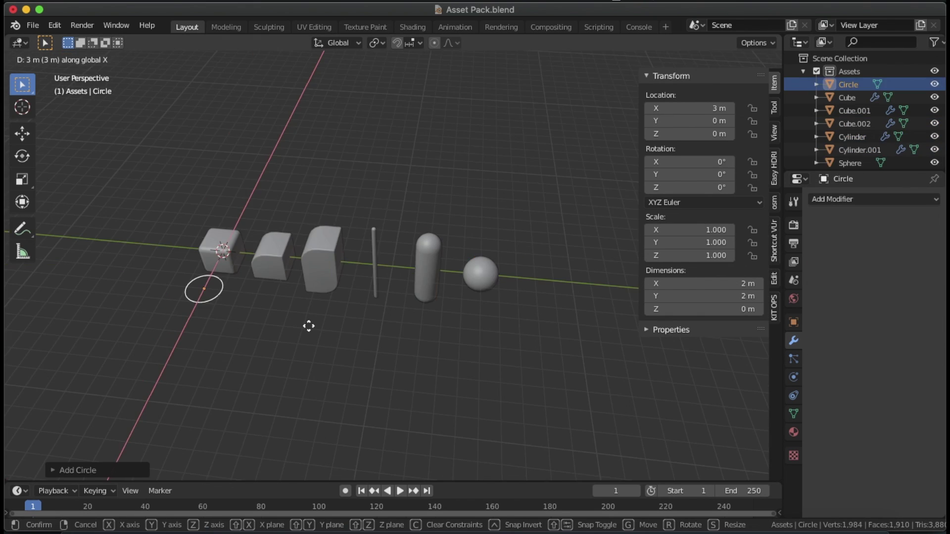
{"action": "key", "text": "Return"}
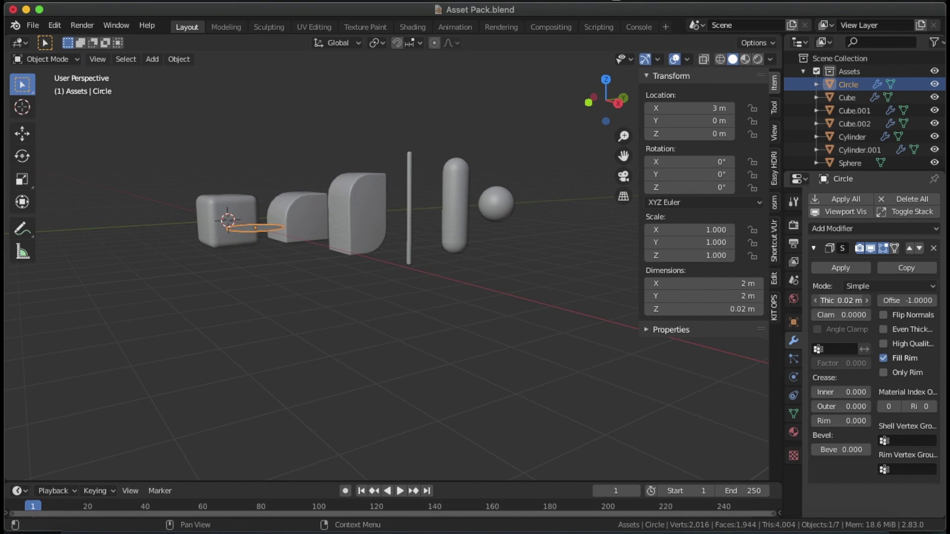
Delete half the circle, stretch the ring along Y, and set Bevel Segments to 1.
{"action": "left_click_drag", "start_coordinate": [540, 381], "coordinate": [487, 289]}
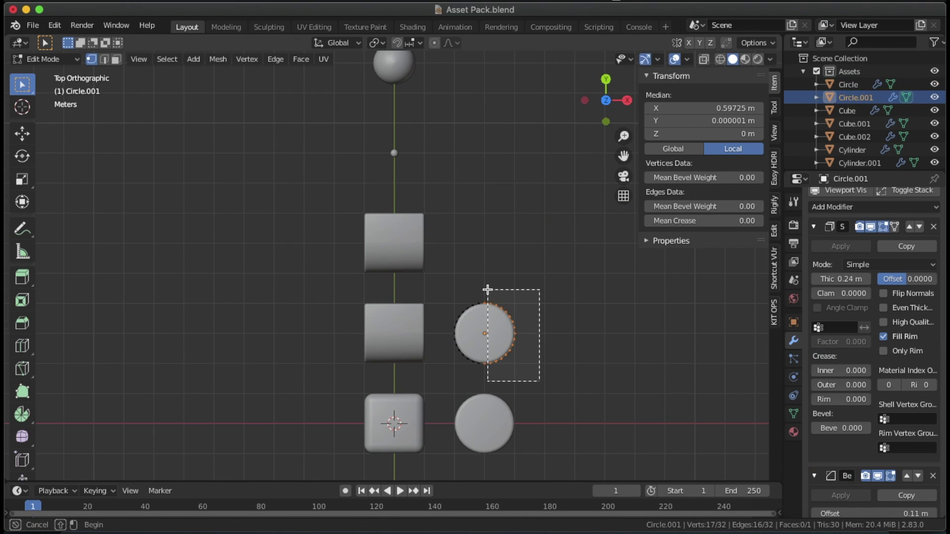
{"action": "key", "text": "x"}
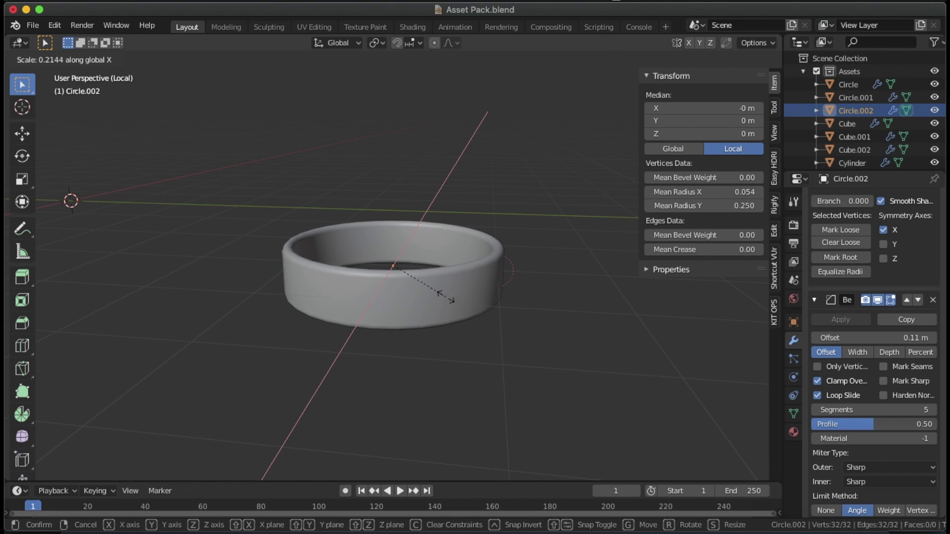
{"action": "key", "text": "y"}
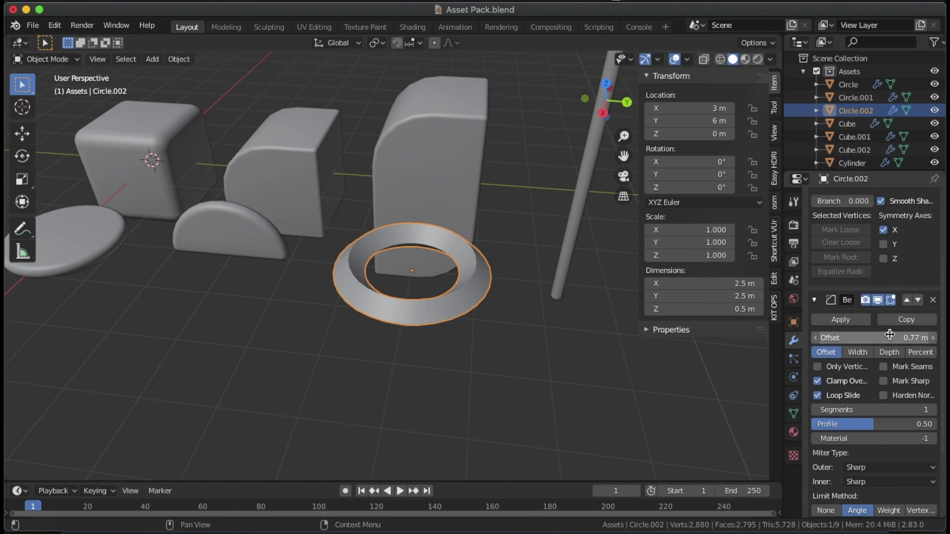
{"action": "double_click", "coordinate": [896, 409]}
{"action": "type", "text": "1"}
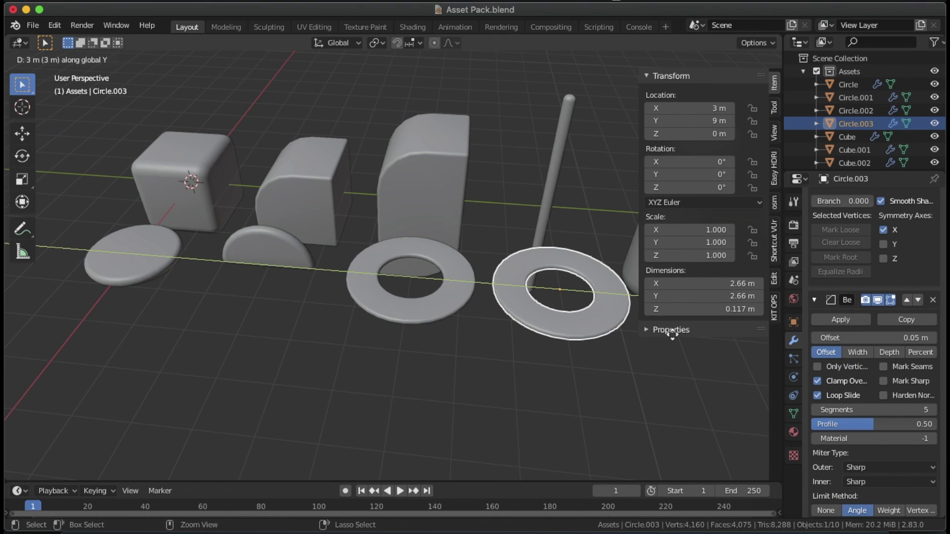
Duplicate the ring, resize its skin thickness with Ctrl+A, and scale the new copy.
{"action": "key", "text": "Tab"}
{"action": "key", "text": "ctrl+a"}
{"action": "left_click", "coordinate": [599, 182]}
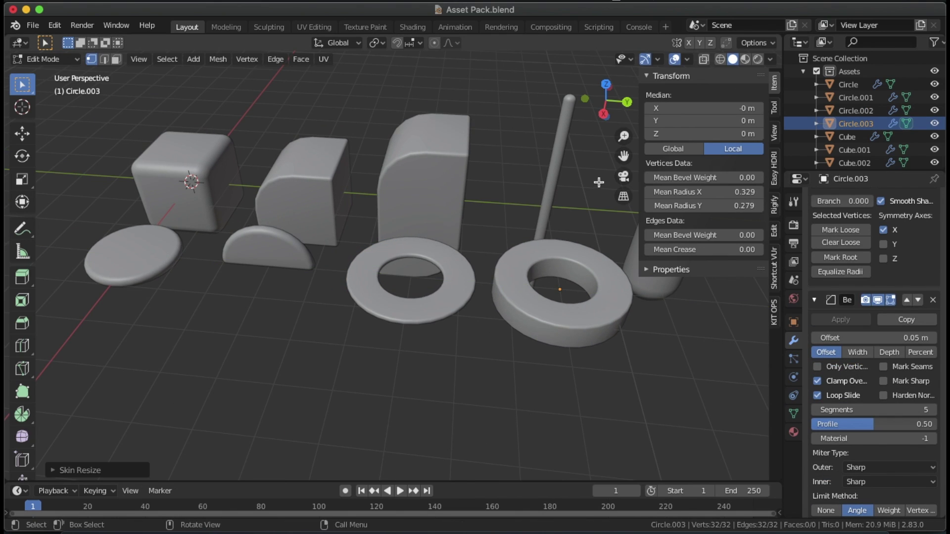
{"action": "key", "text": "s"}
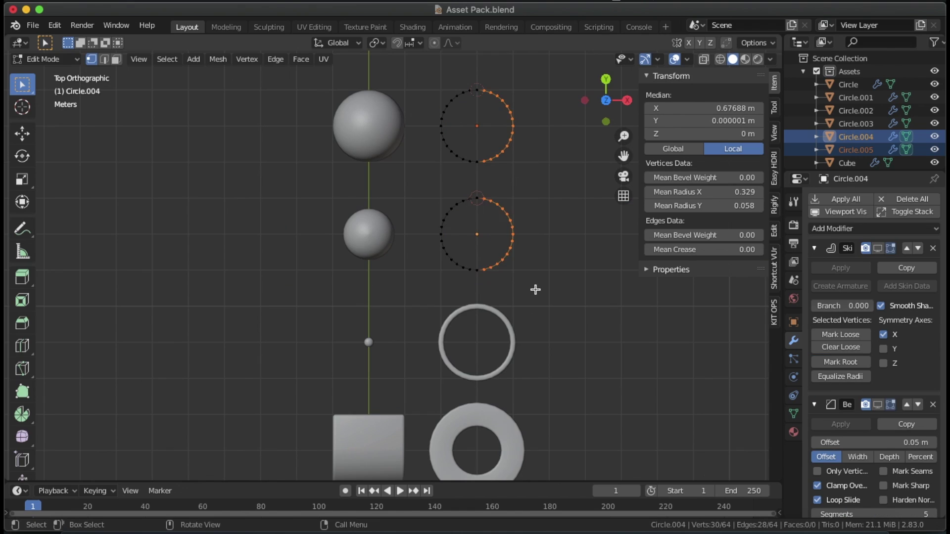
{"action": "key", "text": "Tab"}
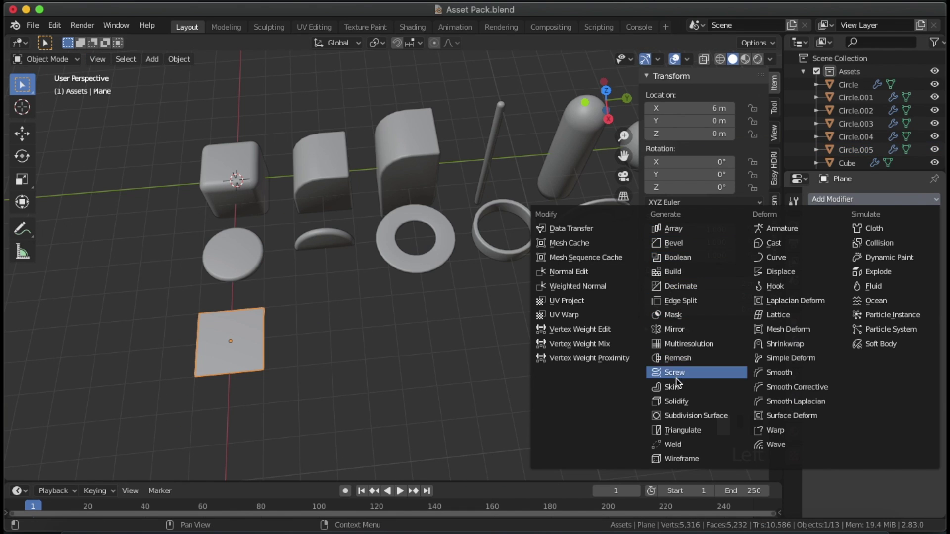
Give the plane Skin and Bevel modifiers with a 0.04 m vertex-only bevel.
{"action": "left_click", "coordinate": [676, 385]}
{"action": "left_click", "coordinate": [904, 403]}
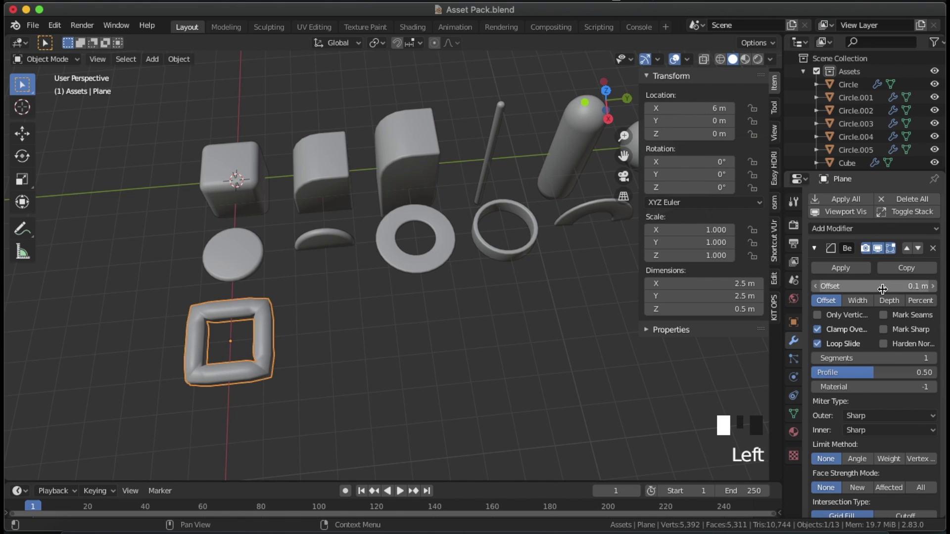
{"action": "left_click_drag", "start_coordinate": [882, 289], "coordinate": [860, 289]}
{"action": "left_click", "coordinate": [817, 315]}
Delete the plane's face to leave a frame and resize its skin thickness.
{"action": "key", "text": "Tab"}
{"action": "key", "text": "x"}
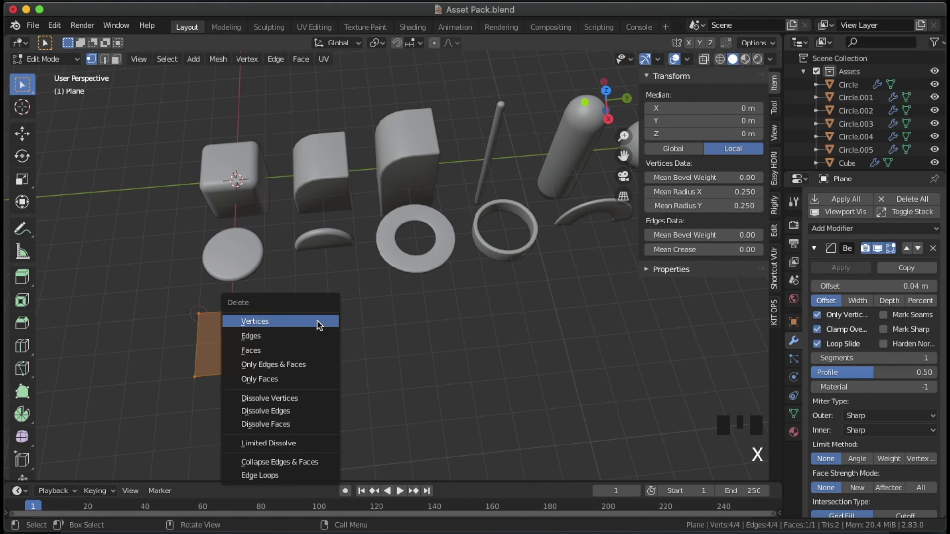
{"action": "left_click", "coordinate": [298, 379]}
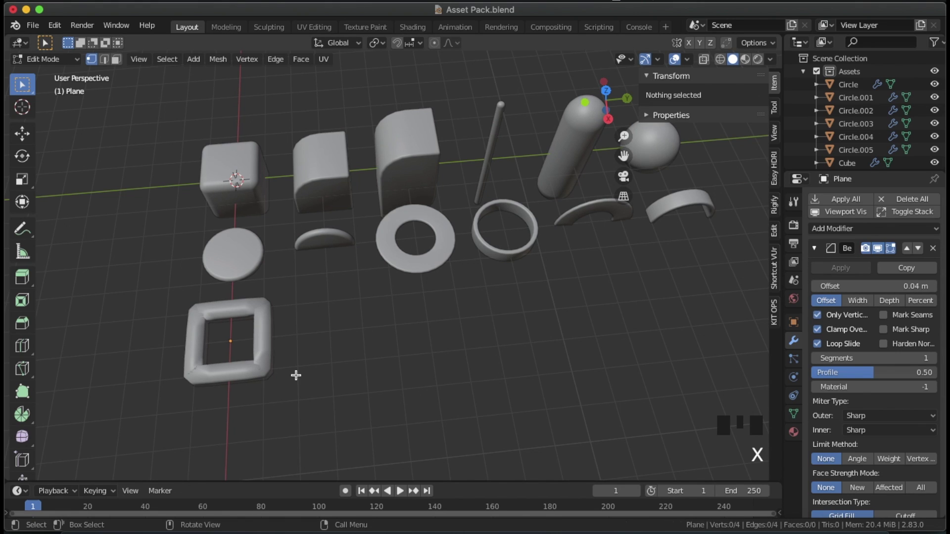
{"action": "key", "text": "Tab"}
{"action": "key", "text": "Tab"}
{"action": "key", "text": "a"}
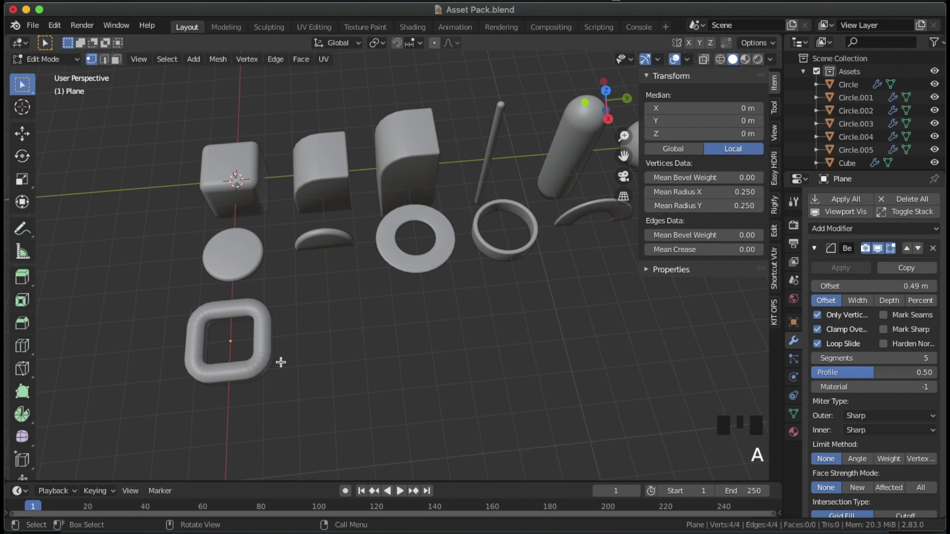
{"action": "key", "text": "ctrl+a"}
{"action": "key", "text": "Tab"}
Adjust the bevel segment count in the frame's modifier stack.
{"action": "left_click", "coordinate": [873, 228]}
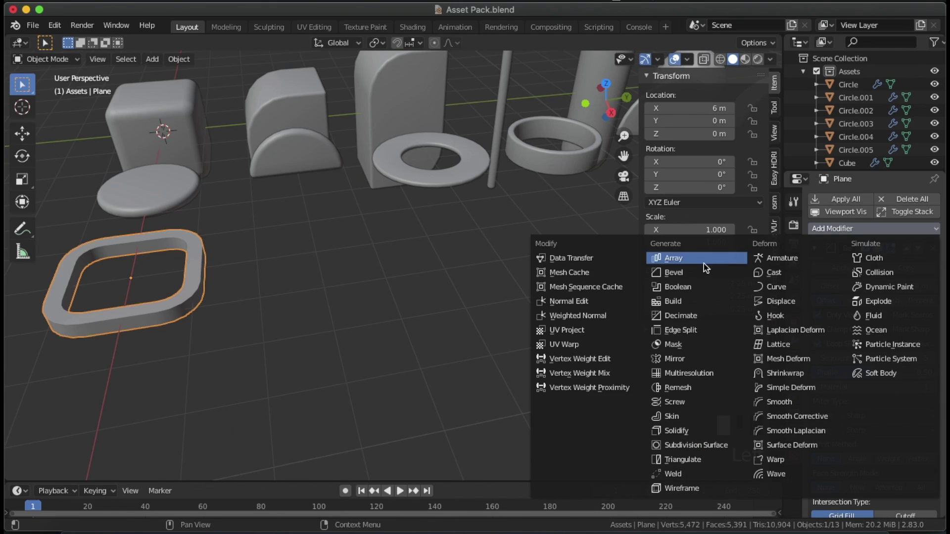
{"action": "left_click", "coordinate": [736, 296]}
{"action": "scroll", "coordinate": [881, 395], "scroll_direction": "down", "scroll_amount": 14}
{"action": "left_click", "coordinate": [904, 460]}
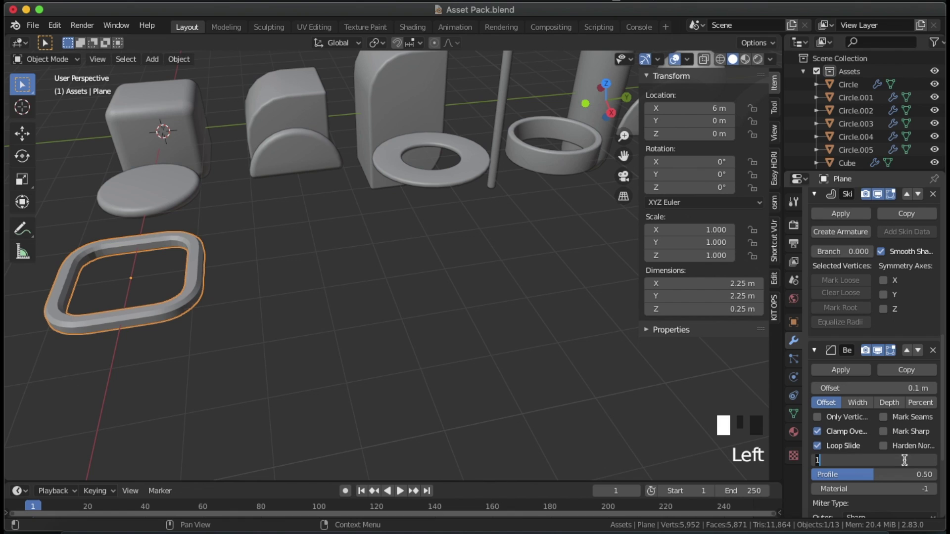
{"action": "scroll", "coordinate": [273, 369], "scroll_direction": "down", "scroll_amount": 3}
{"action": "scroll", "coordinate": [274, 369], "scroll_direction": "up", "scroll_amount": 3}
Duplicate the rounded frame beside the original and resize its skin radius along X and Y.
{"action": "key", "text": "shift+d"}
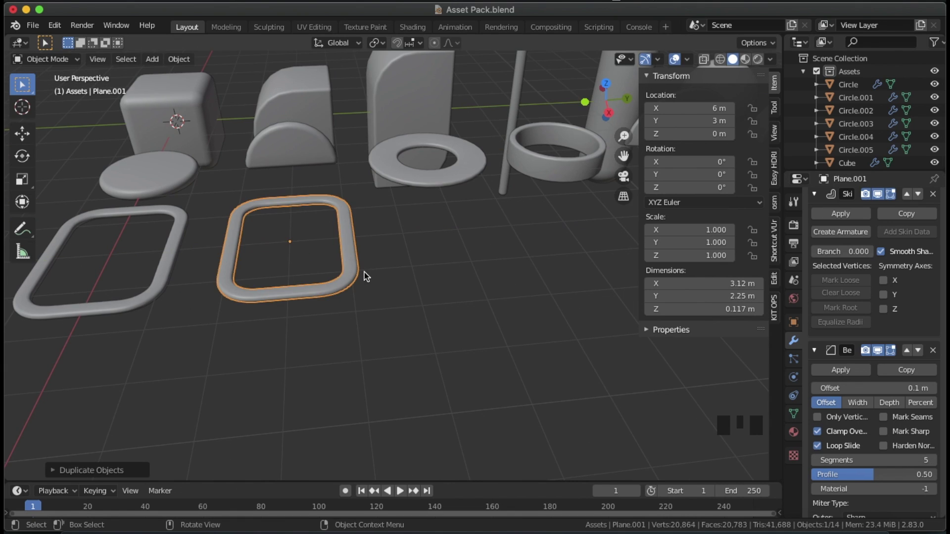
{"action": "left_click", "coordinate": [364, 275]}
{"action": "key", "text": "Tab"}
{"action": "key", "text": "ctrl+a"}
{"action": "left_click", "coordinate": [698, 191]}
{"action": "left_click", "coordinate": [697, 205]}
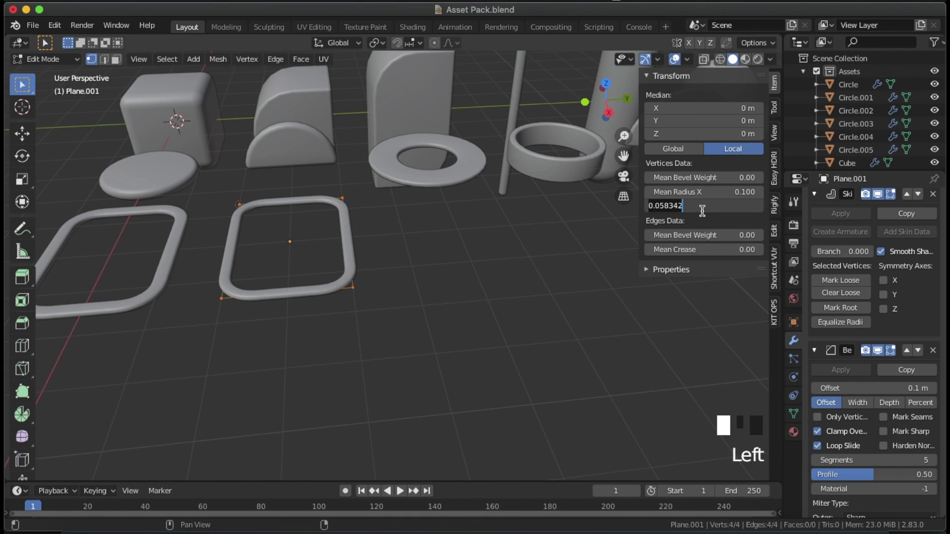
Make another copy into a solidified rounded slab with smooth shading.
{"action": "key", "text": "shift+d"}
{"action": "scroll", "coordinate": [437, 275], "scroll_direction": "up", "scroll_amount": 2}
{"action": "scroll", "coordinate": [918, 346], "scroll_direction": "up", "scroll_amount": 5}
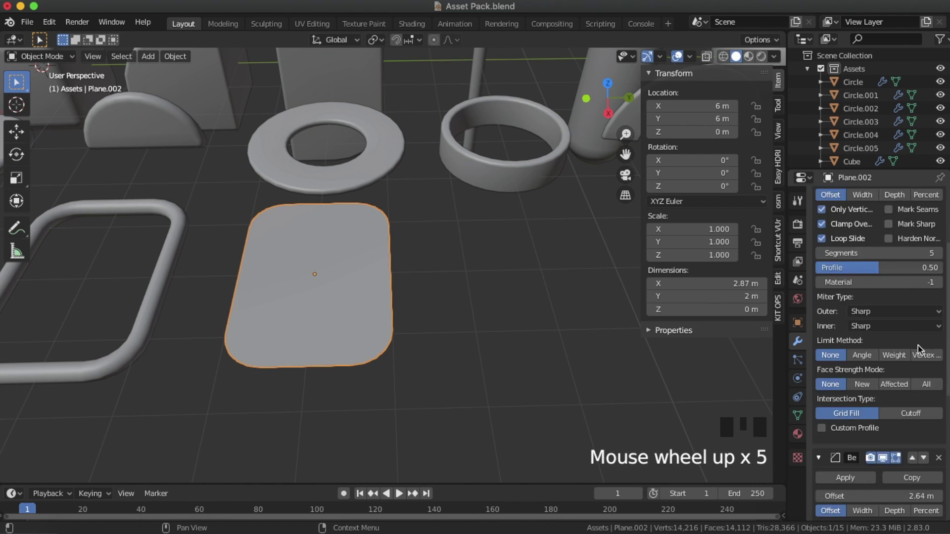
{"action": "scroll", "coordinate": [918, 345], "scroll_direction": "down", "scroll_amount": 12}
{"action": "left_click", "coordinate": [815, 279]}
{"action": "left_click", "coordinate": [818, 270]}
{"action": "right_click", "coordinate": [377, 296]}
{"action": "left_click", "coordinate": [377, 297]}
{"action": "left_click", "coordinate": [818, 247]}
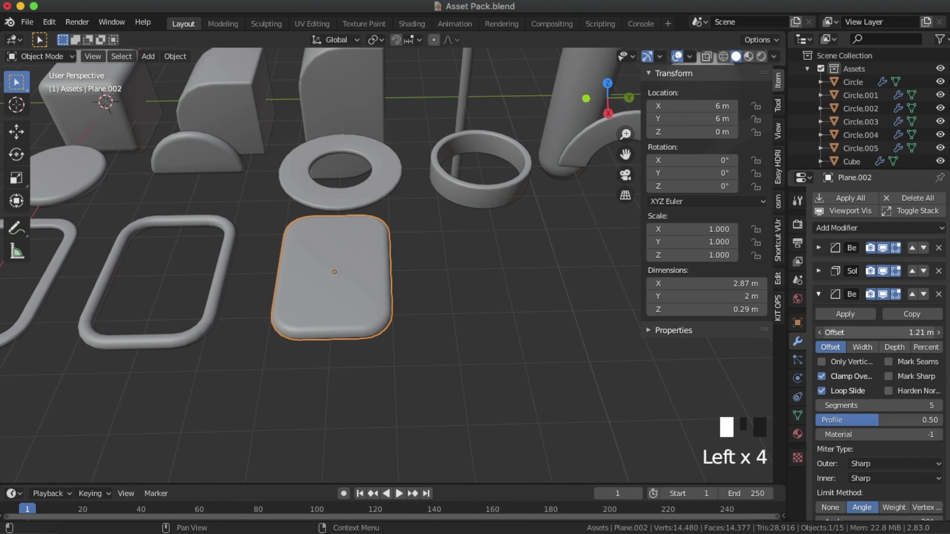
{"action": "scroll", "coordinate": [419, 275], "scroll_direction": "down", "scroll_amount": 2}
Duplicate the slab and bevel one weighted corner at 0.25 for a leaf shape.
{"action": "key", "text": "shift+d"}
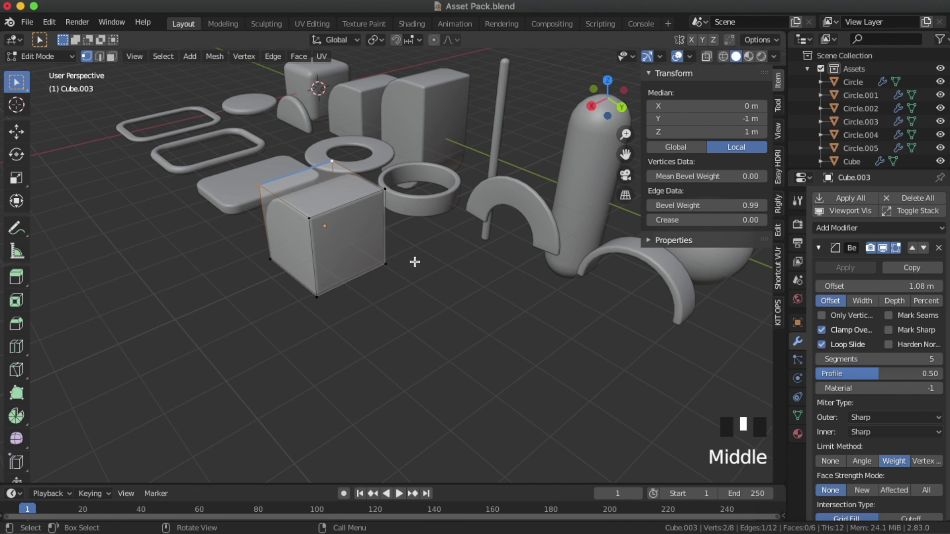
{"action": "middle_click_drag", "start_coordinate": [414, 262], "coordinate": [454, 156]}
{"action": "left_click", "coordinate": [366, 143]}
{"action": "left_click_drag", "start_coordinate": [658, 176], "coordinate": [766, 176]}
{"action": "left_click", "coordinate": [366, 143]}
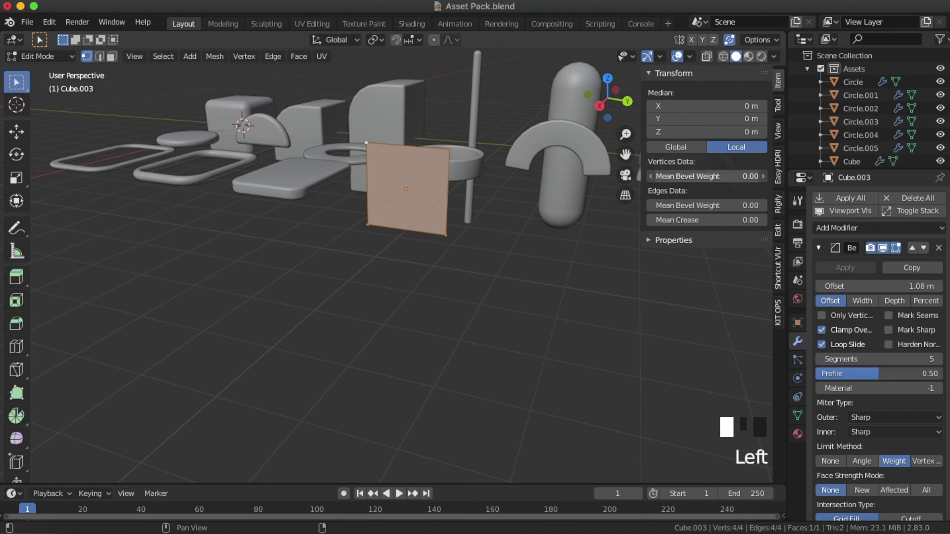
{"action": "scroll", "coordinate": [878, 346], "scroll_direction": "down", "scroll_amount": 4}
{"action": "left_click", "coordinate": [821, 315]}
{"action": "key", "text": "a"}
{"action": "key", "text": "alt+a"}
{"action": "key", "text": "Tab"}
Turn the leaf shape into a skinned frame with a Bevel modifier.
{"action": "scroll", "coordinate": [847, 256], "scroll_direction": "down", "scroll_amount": 4}
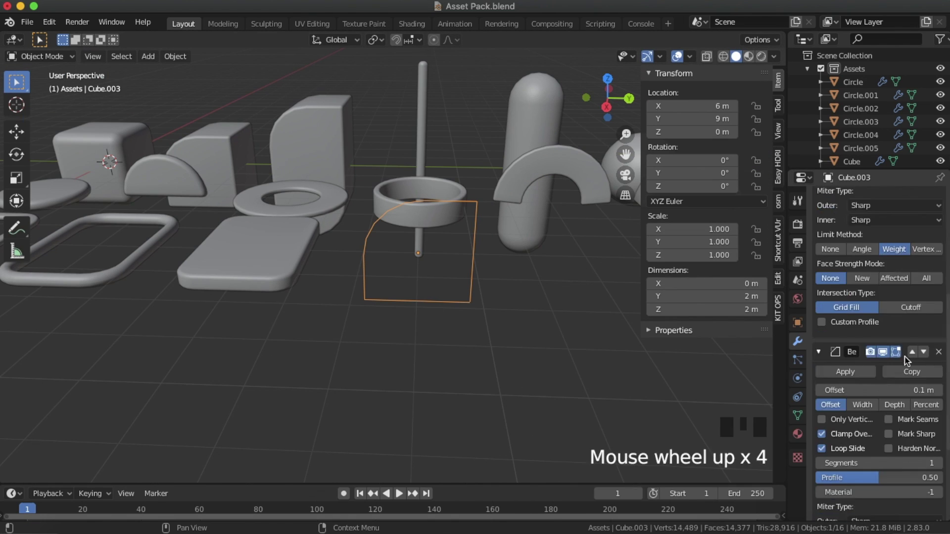
{"action": "scroll", "coordinate": [847, 256], "scroll_direction": "up", "scroll_amount": 2}
{"action": "scroll", "coordinate": [847, 256], "scroll_direction": "up", "scroll_amount": 6}
{"action": "left_click", "coordinate": [845, 249]}
{"action": "left_click", "coordinate": [841, 228]}
{"action": "left_click", "coordinate": [697, 413]}
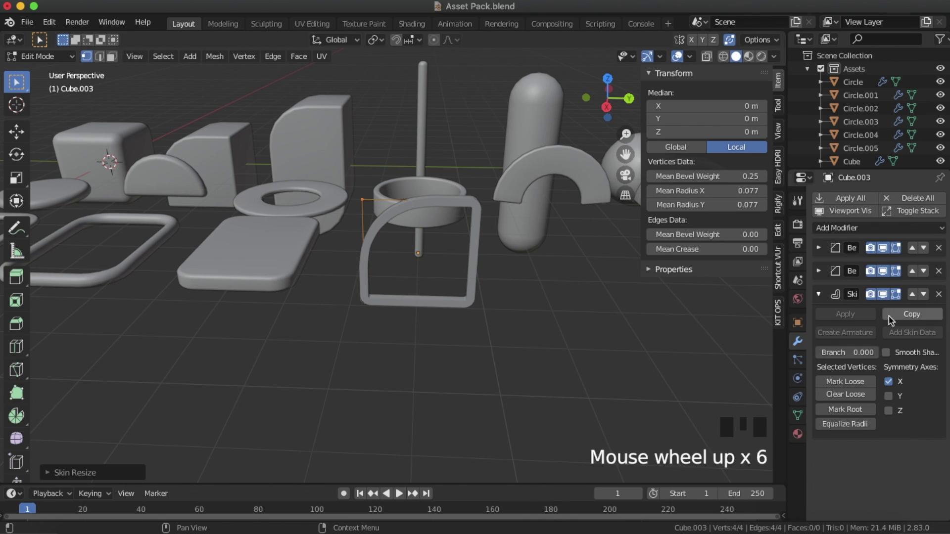
{"action": "left_click", "coordinate": [841, 228]}
{"action": "left_click", "coordinate": [700, 348]}
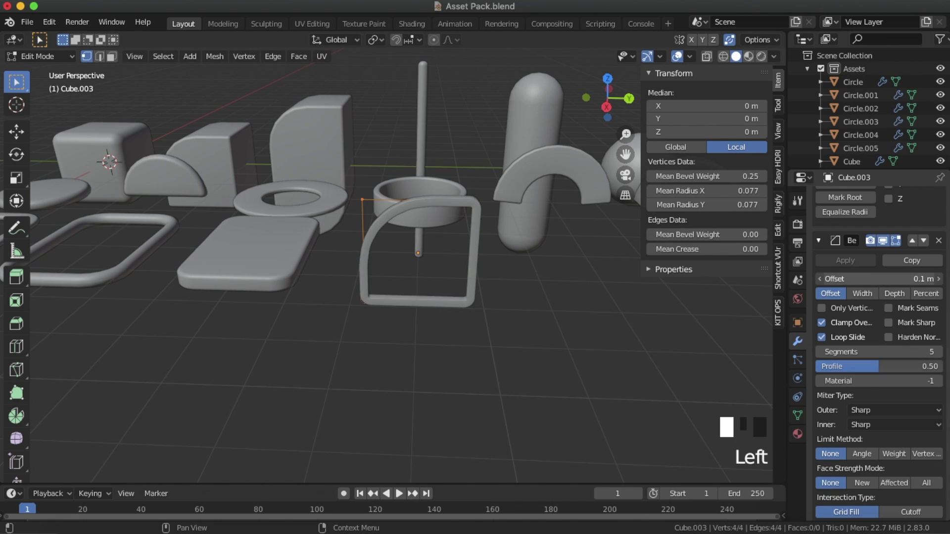
Duplicate the leaf-shaped frame and move the copy to a new position.
{"action": "key", "text": "shift+d"}
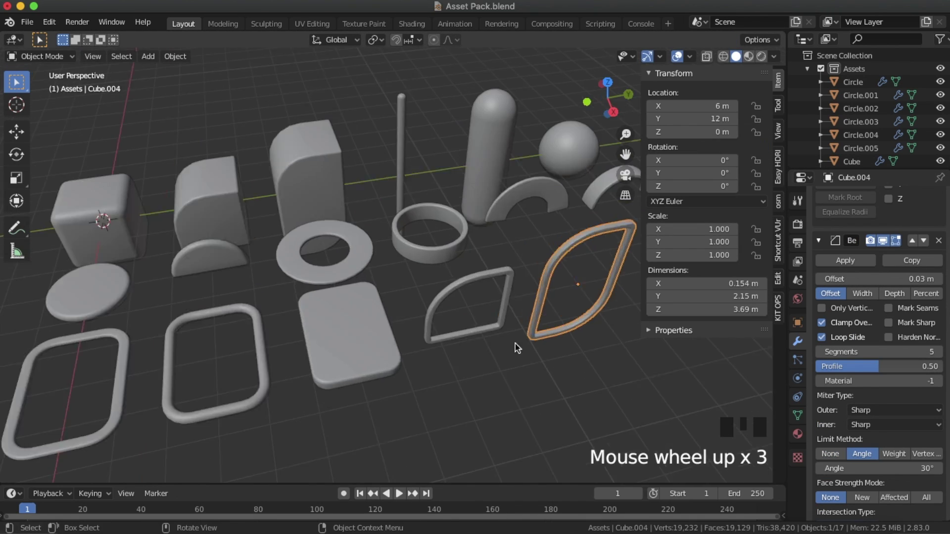
{"action": "scroll", "coordinate": [871, 296], "scroll_direction": "up", "scroll_amount": 10}
{"action": "middle_click_drag", "start_coordinate": [494, 297], "coordinate": [420, 324]}
{"action": "key", "text": "g"}
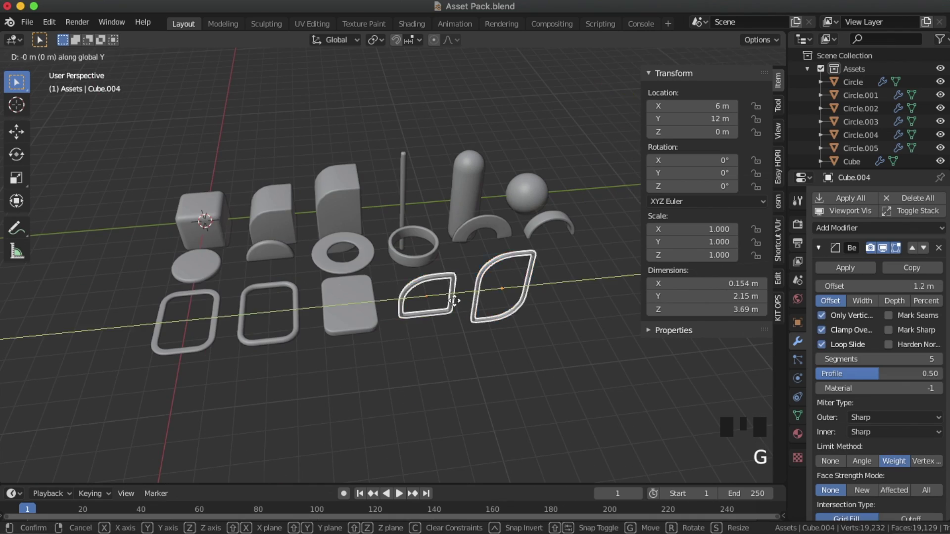
{"action": "left_click", "coordinate": [442, 299]}
Place another copy at the end of the row and adjust its bevel settings.
{"action": "key", "text": "shift+d"}
{"action": "left_click", "coordinate": [615, 292]}
{"action": "scroll", "coordinate": [494, 297], "scroll_direction": "up", "scroll_amount": 3}
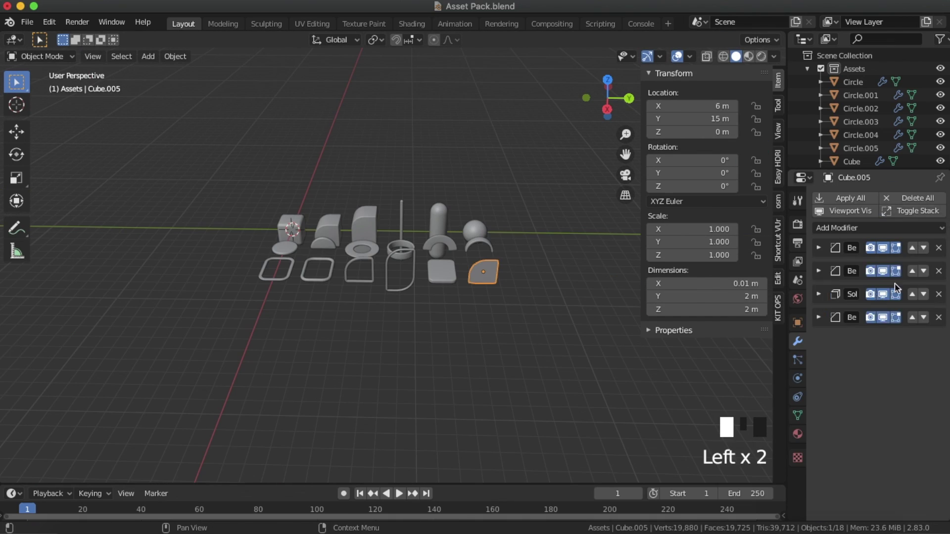
{"action": "middle_click_drag", "start_coordinate": [544, 297], "coordinate": [490, 302]}
{"action": "scroll", "coordinate": [841, 317], "scroll_direction": "up", "scroll_amount": 3}
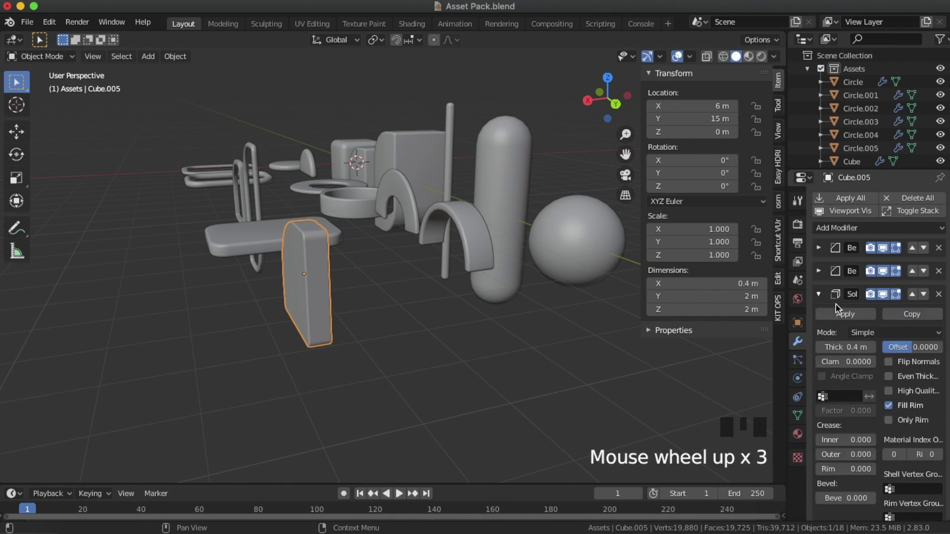
{"action": "left_click", "coordinate": [839, 317]}
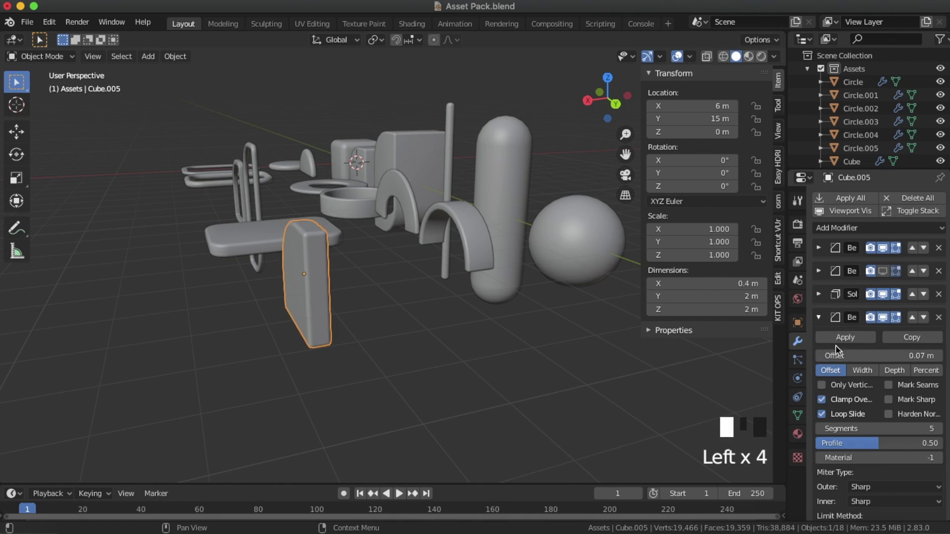
{"action": "middle_click_drag", "start_coordinate": [445, 307], "coordinate": [517, 315]}
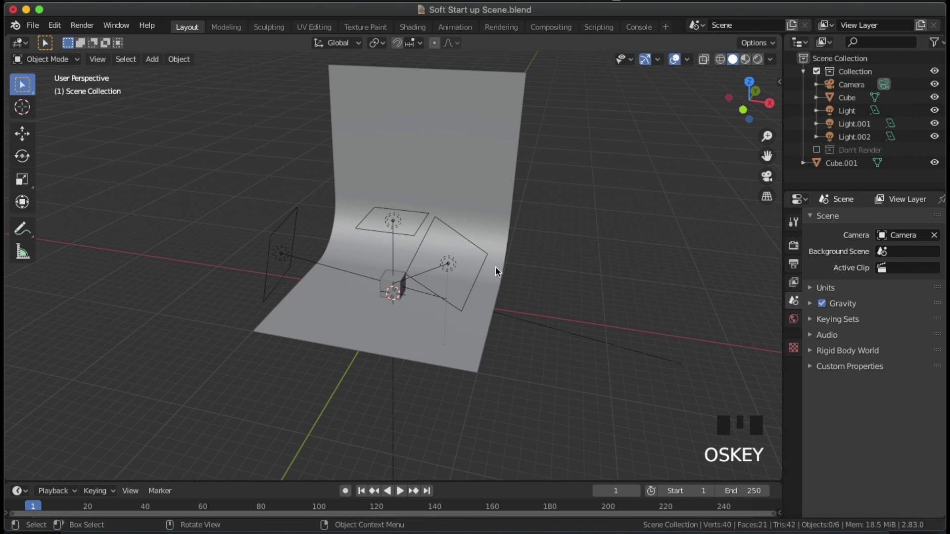
Save the scene as 1.blend.
{"action": "key", "text": "super+shift+s"}
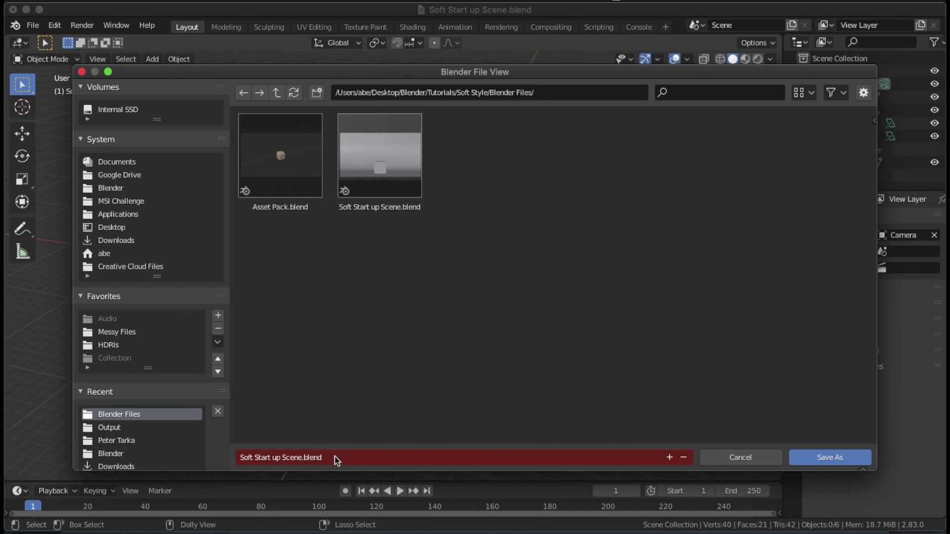
{"action": "left_click", "coordinate": [335, 459]}
{"action": "type", "text": "1"}
{"action": "key", "text": "Return"}
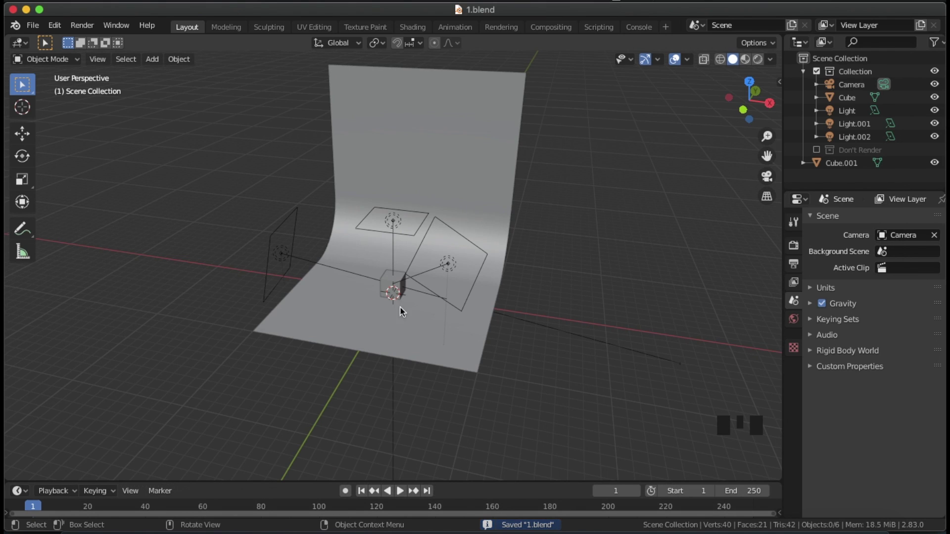
Append the Assets collection from Asset Pack.blend and move it along X.
{"action": "key", "text": "shift+F1"}
{"action": "double_click", "coordinate": [299, 153]}
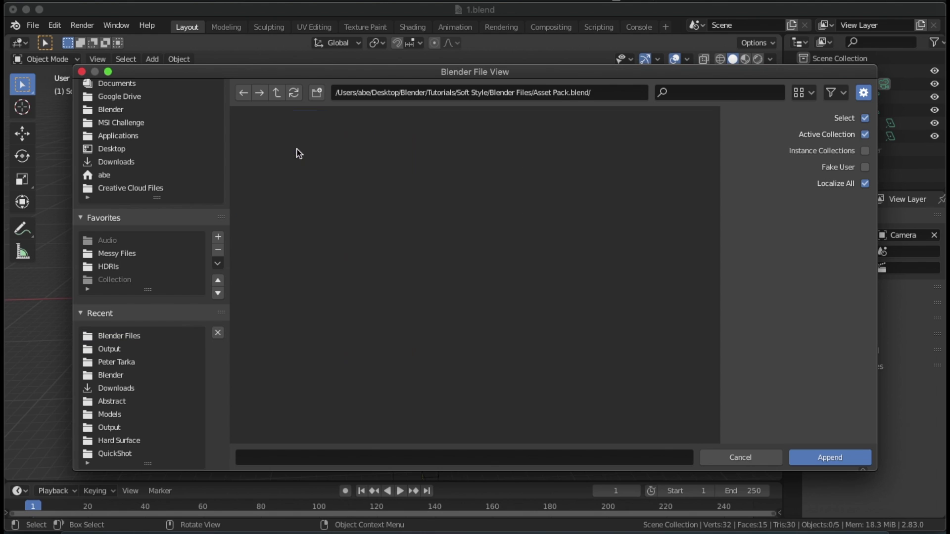
{"action": "double_click", "coordinate": [376, 155]}
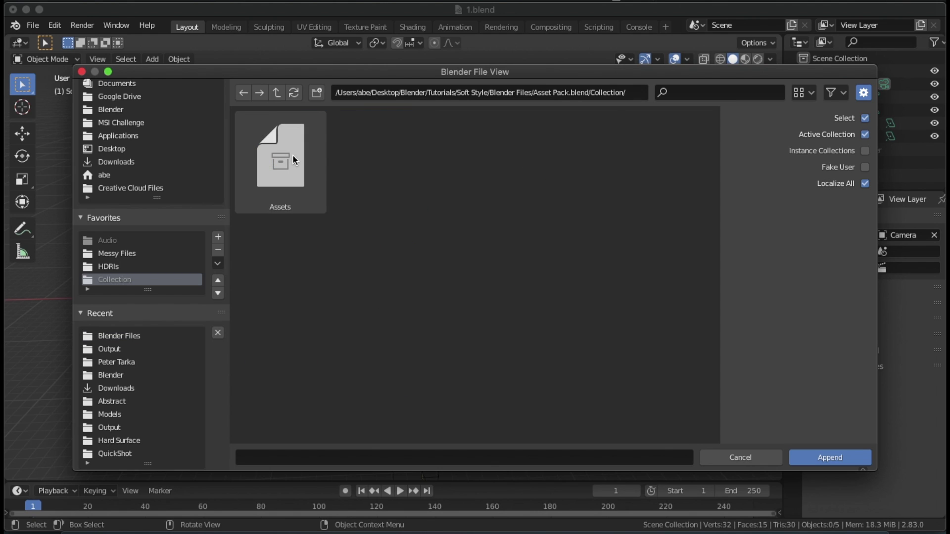
{"action": "double_click", "coordinate": [292, 155]}
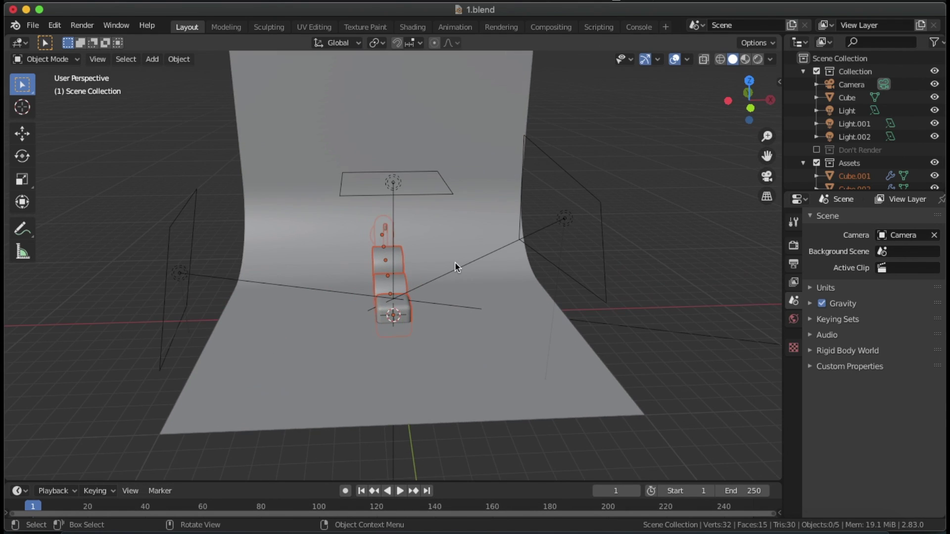
{"action": "scroll", "coordinate": [455, 267], "scroll_direction": "down", "scroll_amount": 4}
{"action": "key", "text": "g"}
{"action": "key", "text": "x"}
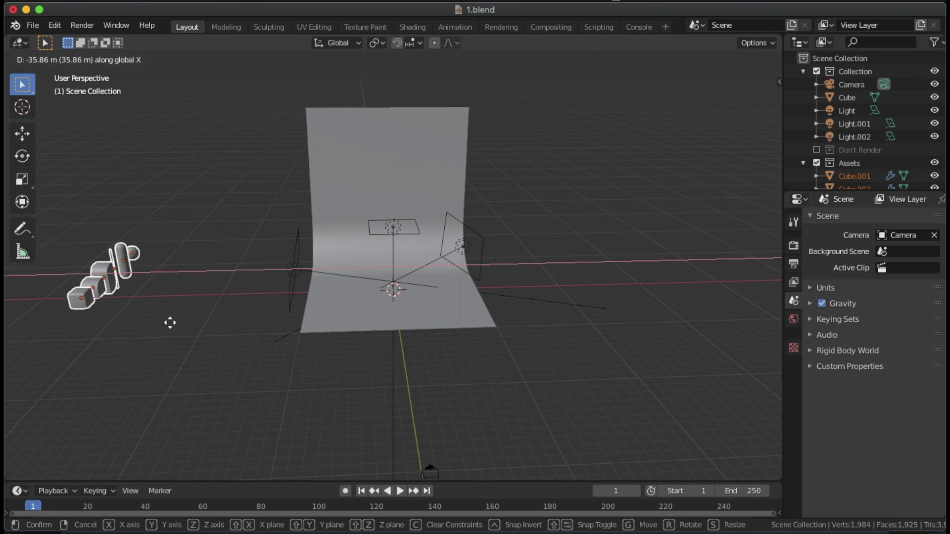
Duplicate the small asset cube into the Scene Collection and reset it to the world origin.
{"action": "left_click", "coordinate": [212, 331]}
{"action": "middle_click_drag", "start_coordinate": [211, 331], "coordinate": [151, 277]}
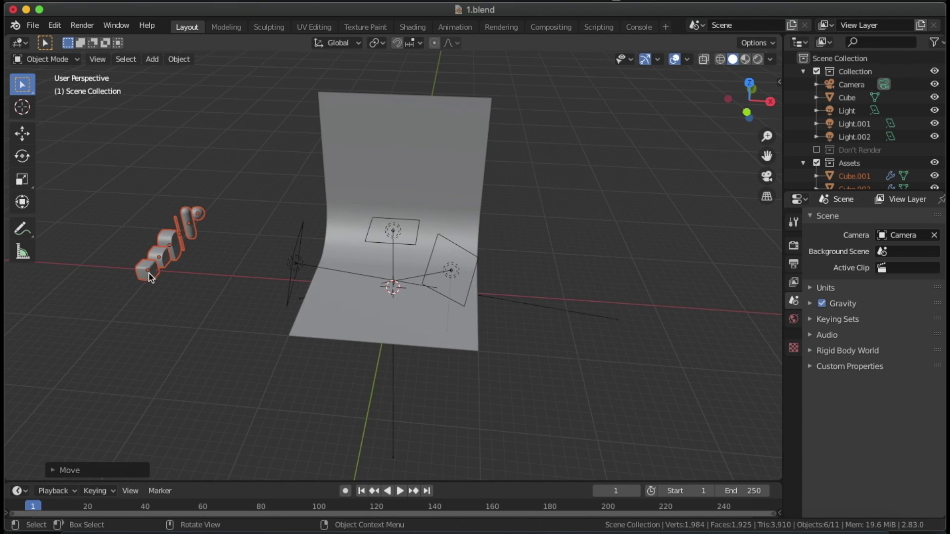
{"action": "left_click", "coordinate": [149, 272]}
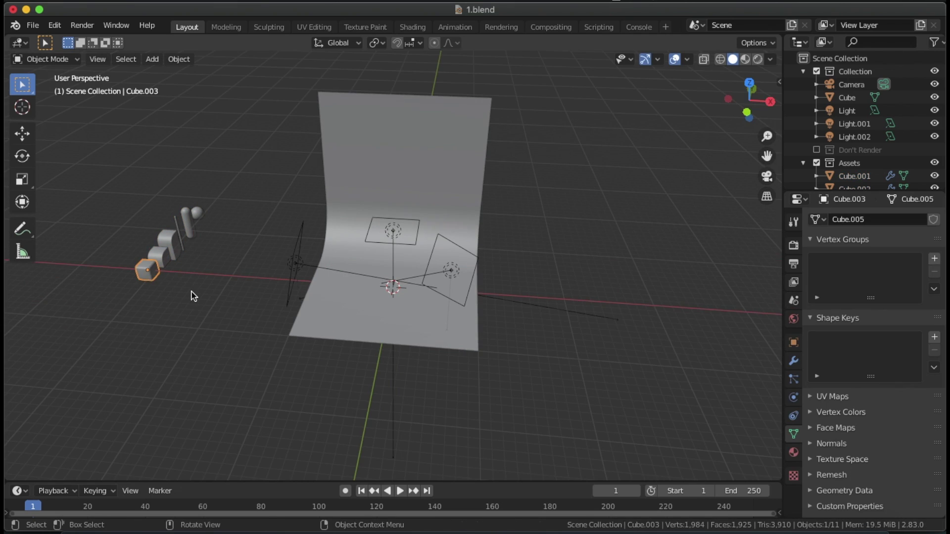
{"action": "left_click", "coordinate": [233, 272]}
{"action": "key", "text": "m"}
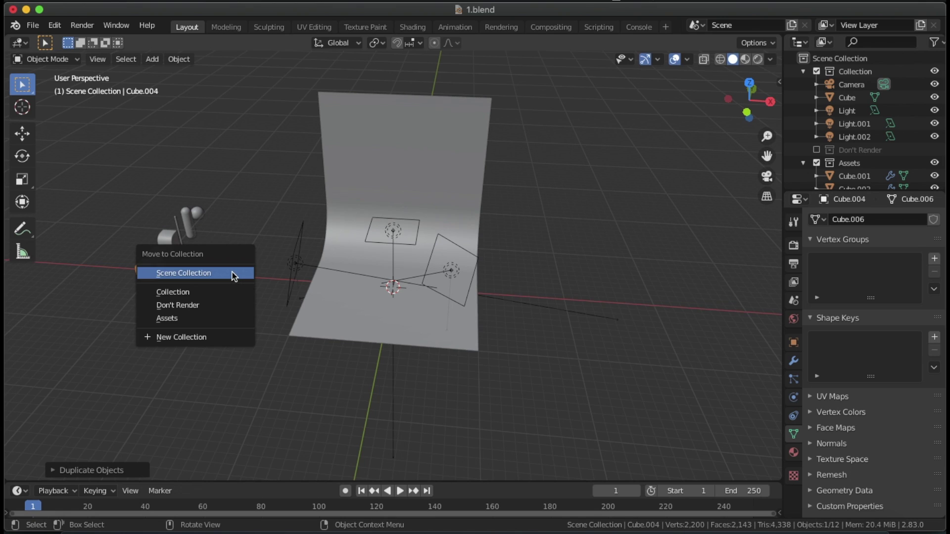
{"action": "left_click", "coordinate": [222, 272]}
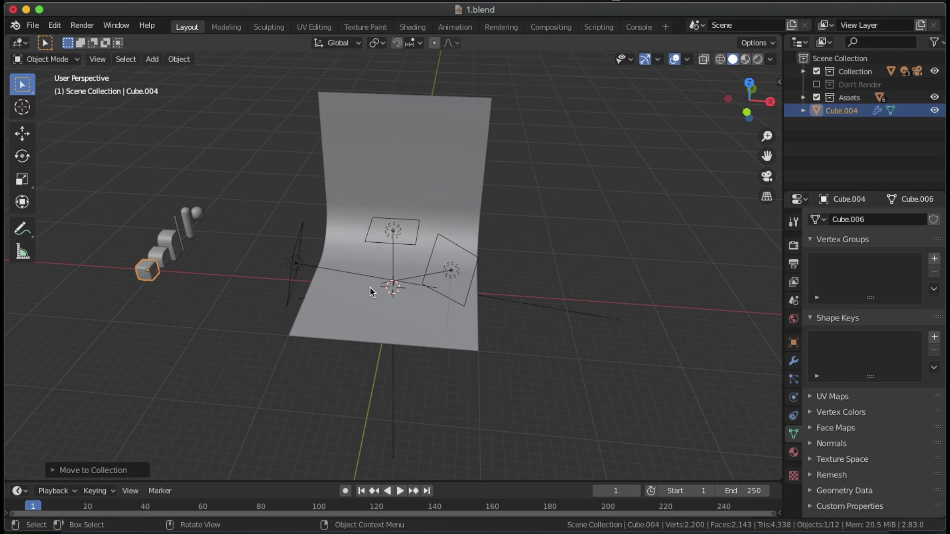
{"action": "key", "text": "alt+g"}
{"action": "key", "text": "KP_Decimal"}
Lift the cube copy along Z and switch to the front view.
{"action": "key", "text": "g"}
{"action": "key", "text": "z"}
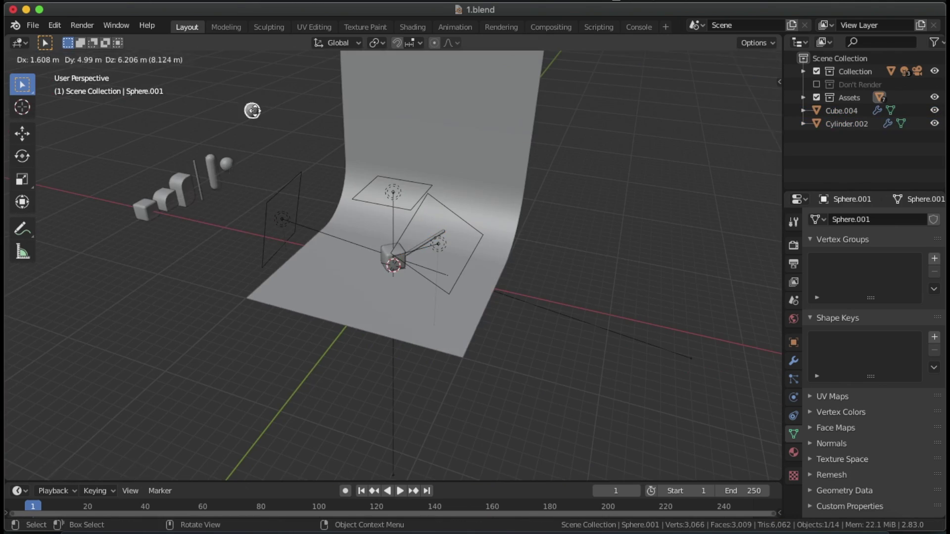
{"action": "key", "text": "KP_1"}
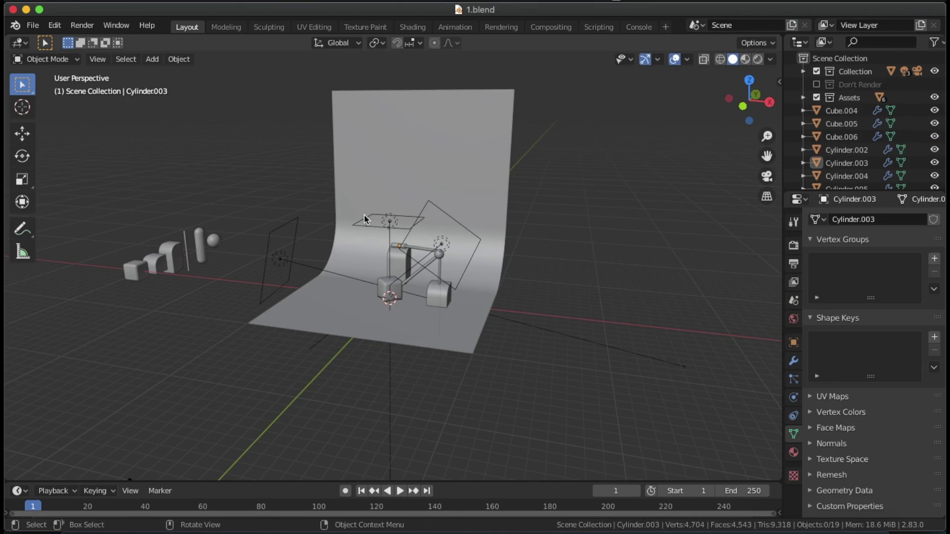
{"action": "right_click", "coordinate": [837, 126]}
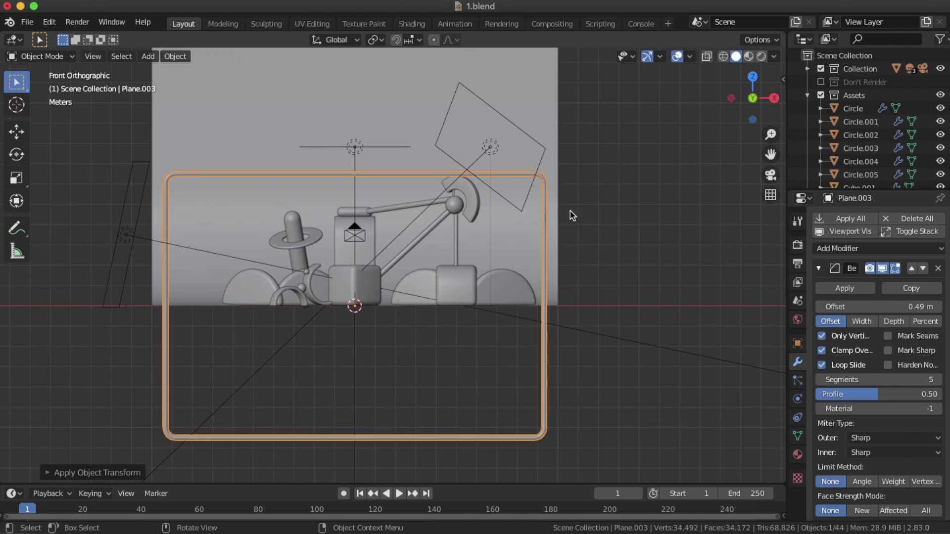
Scale the rounded frame and move the sphere copy into the main collection.
{"action": "key", "text": "s"}
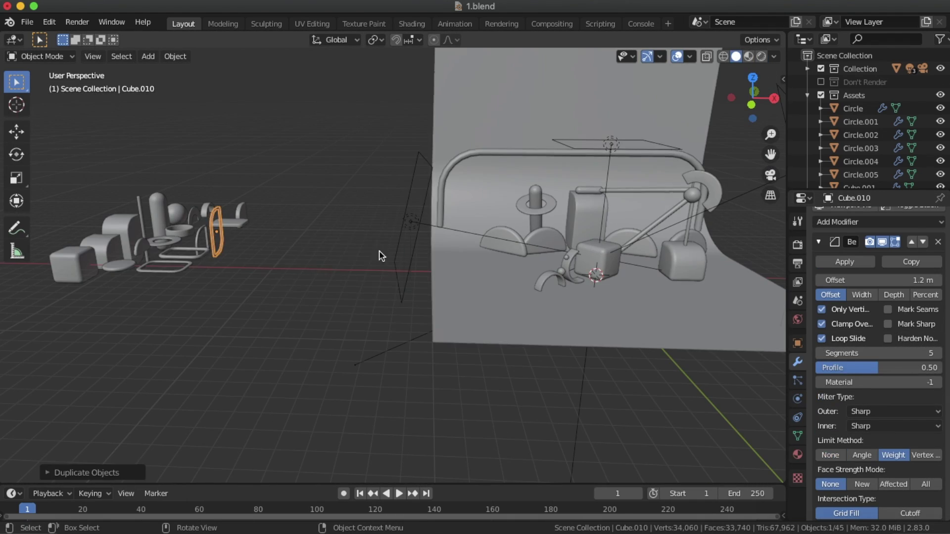
{"action": "scroll", "coordinate": [888, 132], "scroll_direction": "down", "scroll_amount": 8}
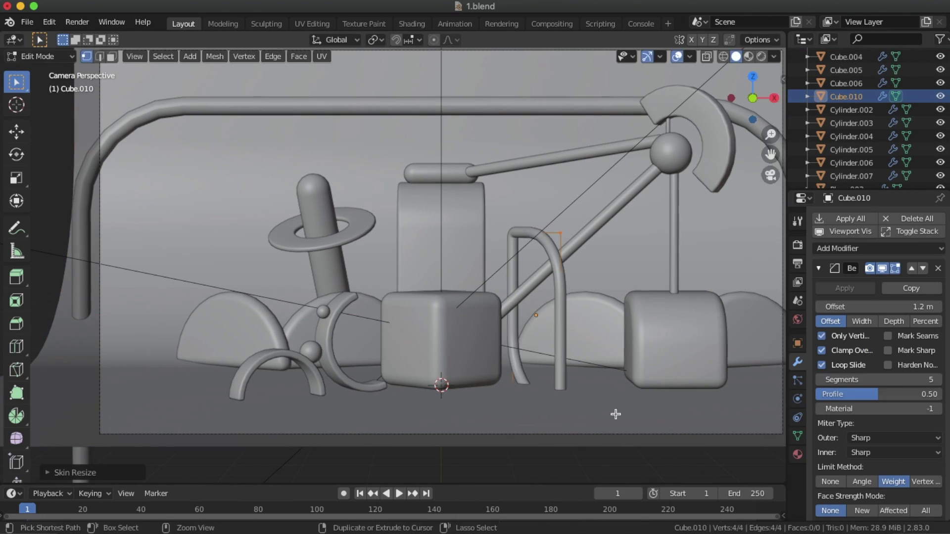
{"action": "left_click", "coordinate": [244, 226]}
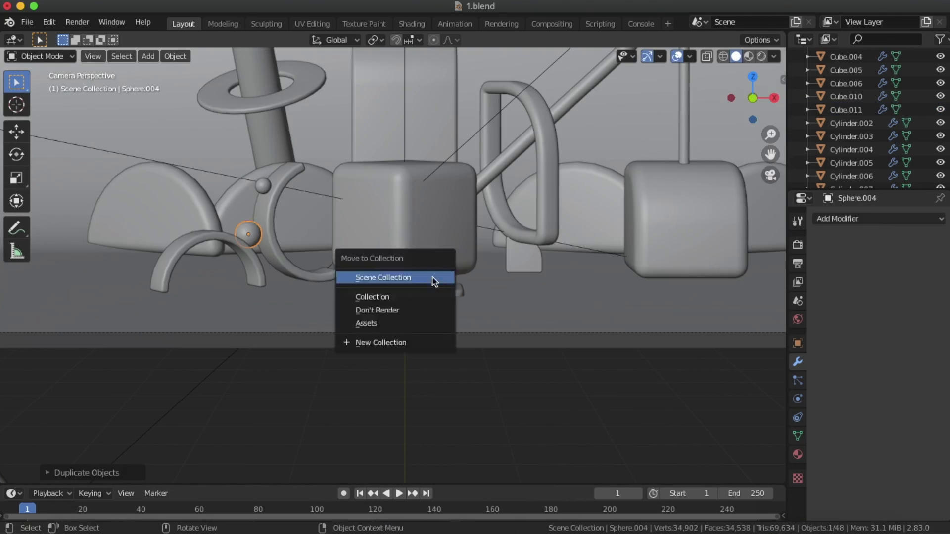
{"action": "left_click", "coordinate": [433, 280]}
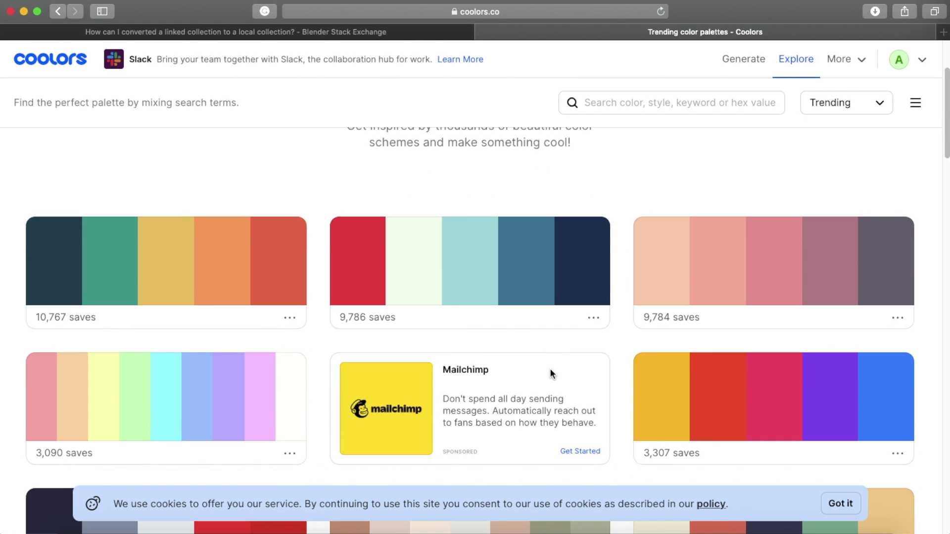
{"action": "scroll", "coordinate": [554, 395], "scroll_direction": "down", "scroll_amount": 5}
Scroll the Coolors trending palettes to the pink FE938C palette, then switch back to Blender.
{"action": "scroll", "coordinate": [556, 417], "scroll_direction": "up", "scroll_amount": 2}
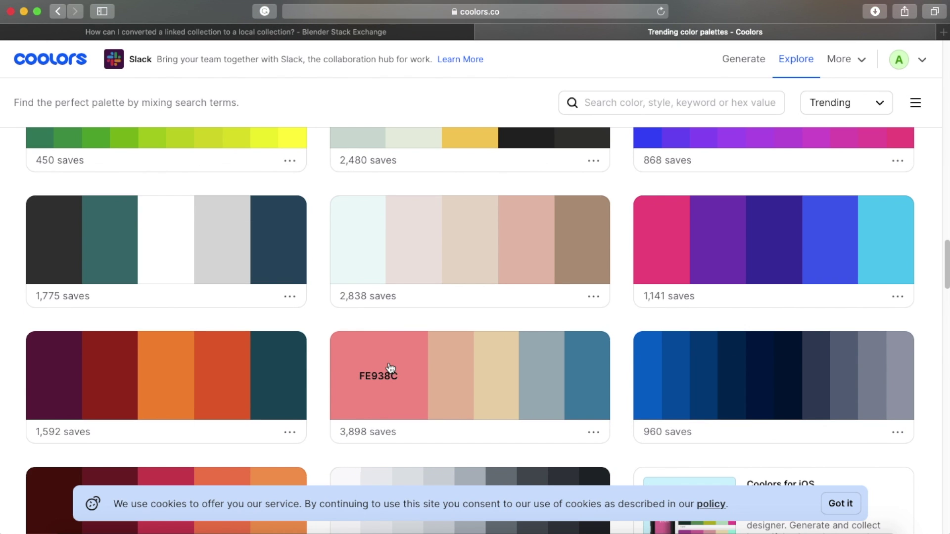
{"action": "key", "text": "super+Tab"}
In Material Preview, give the central rounded cube a new material named 1.
{"action": "scroll", "coordinate": [540, 274], "scroll_direction": "up", "scroll_amount": 4}
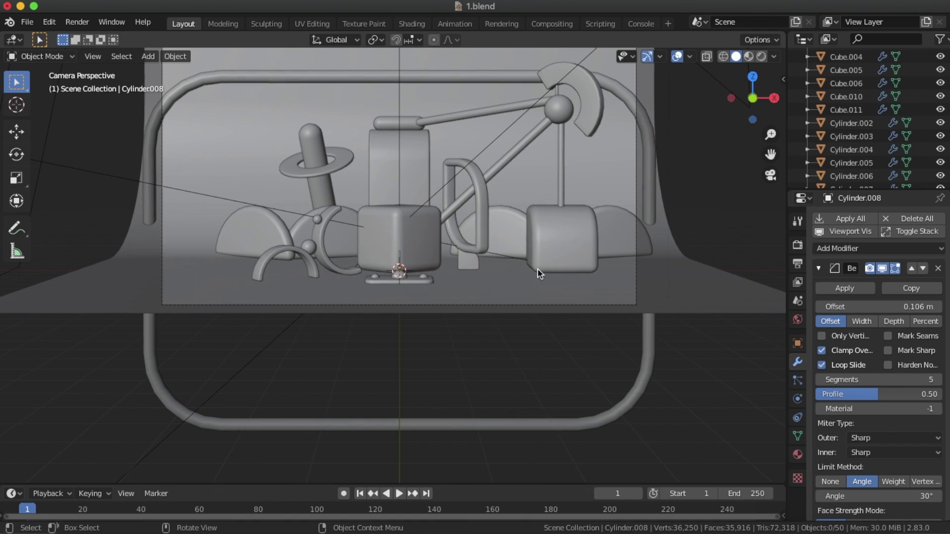
{"action": "left_click", "coordinate": [748, 56]}
{"action": "left_click", "coordinate": [436, 245]}
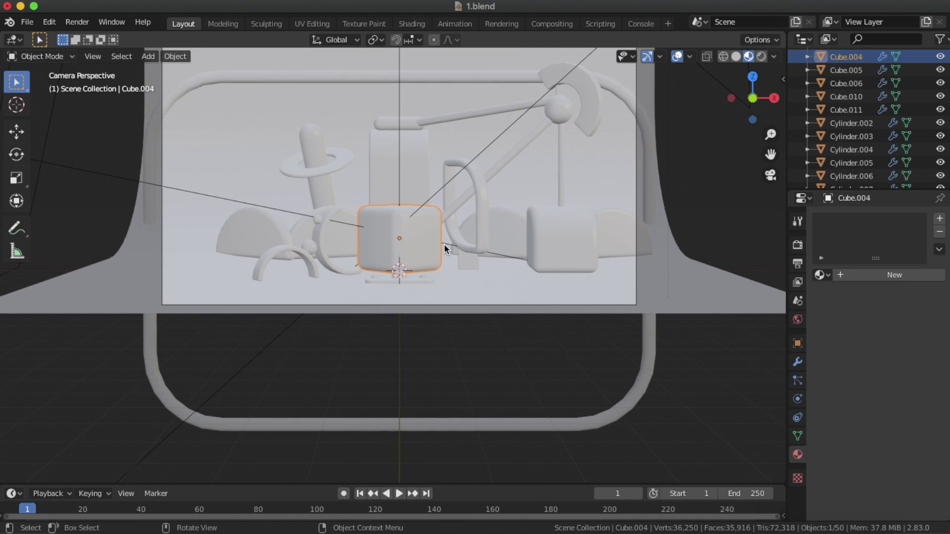
{"action": "left_click", "coordinate": [847, 275]}
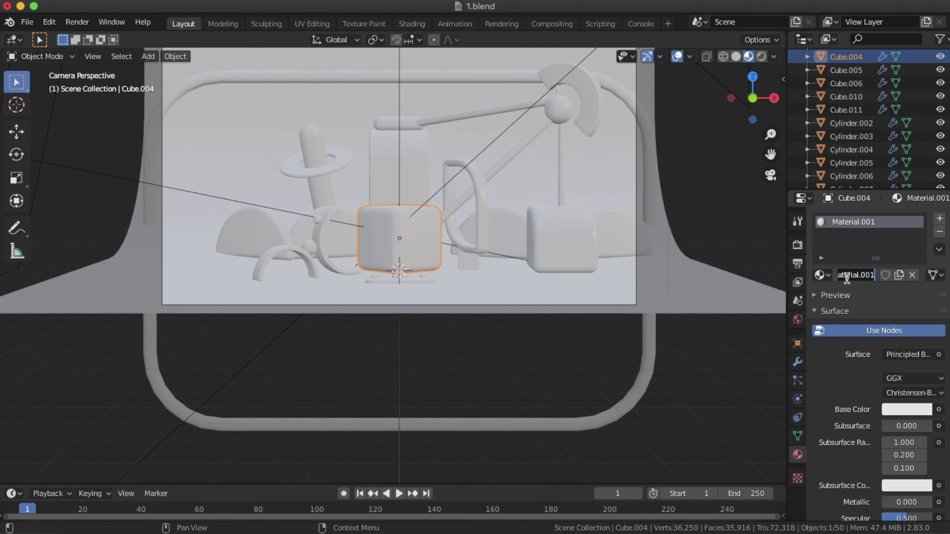
{"action": "type", "text": "1"}
{"action": "key", "text": "Return"}
Set the material's base colour to hex FE938C.
{"action": "left_click", "coordinate": [912, 414]}
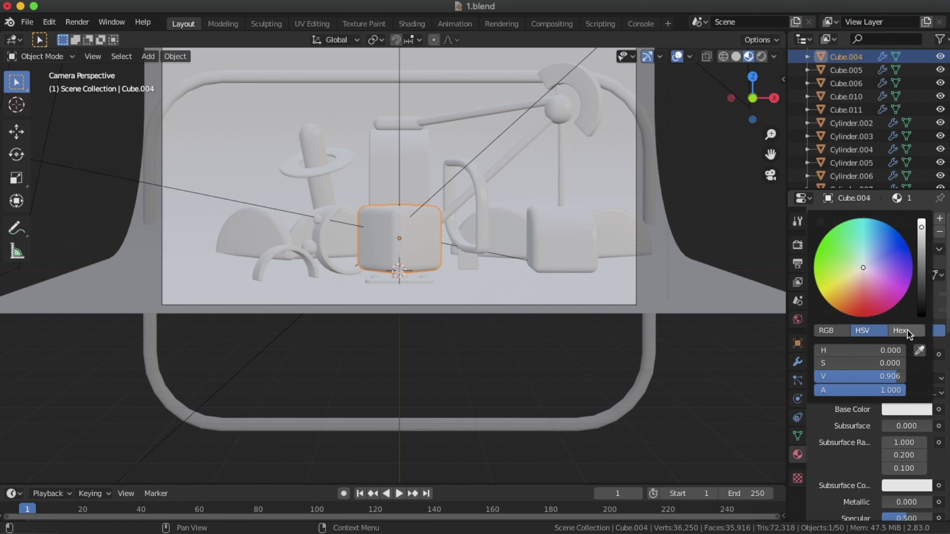
{"action": "left_click", "coordinate": [906, 330]}
{"action": "left_click", "coordinate": [851, 352]}
{"action": "key", "text": "ctrl+v"}
{"action": "key", "text": "Return"}
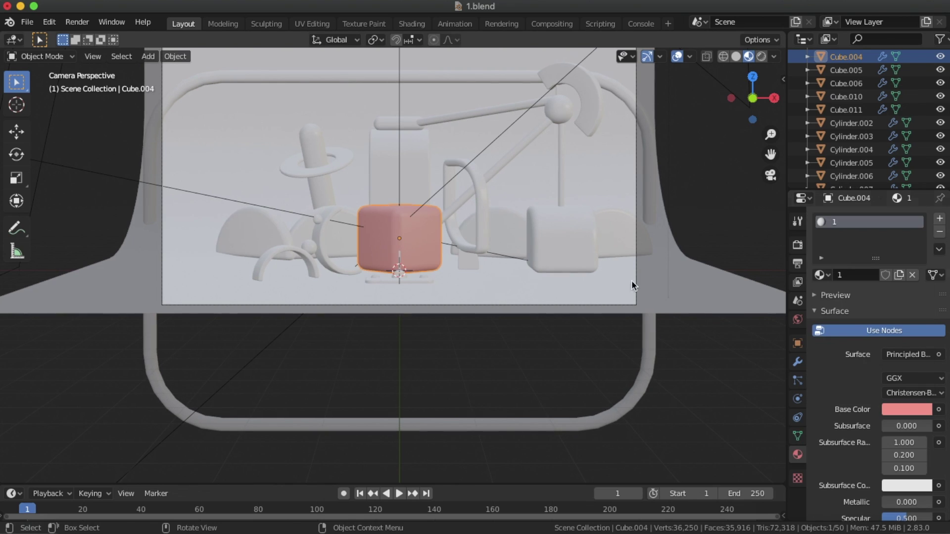